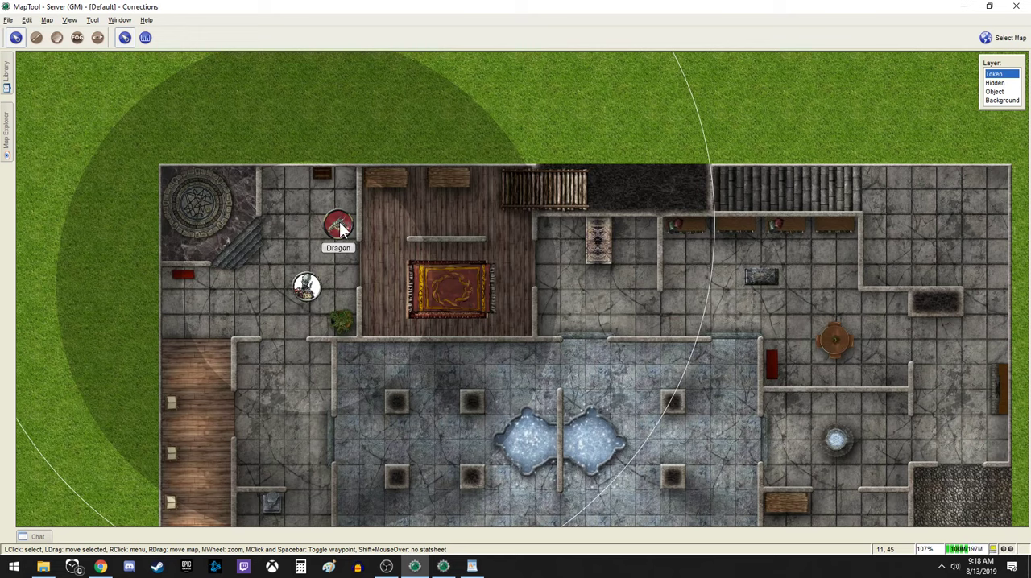
Tile the server window beside the player window and center the players on the current GM view
{"action": "mouse_move", "coordinate": [322, 291]}
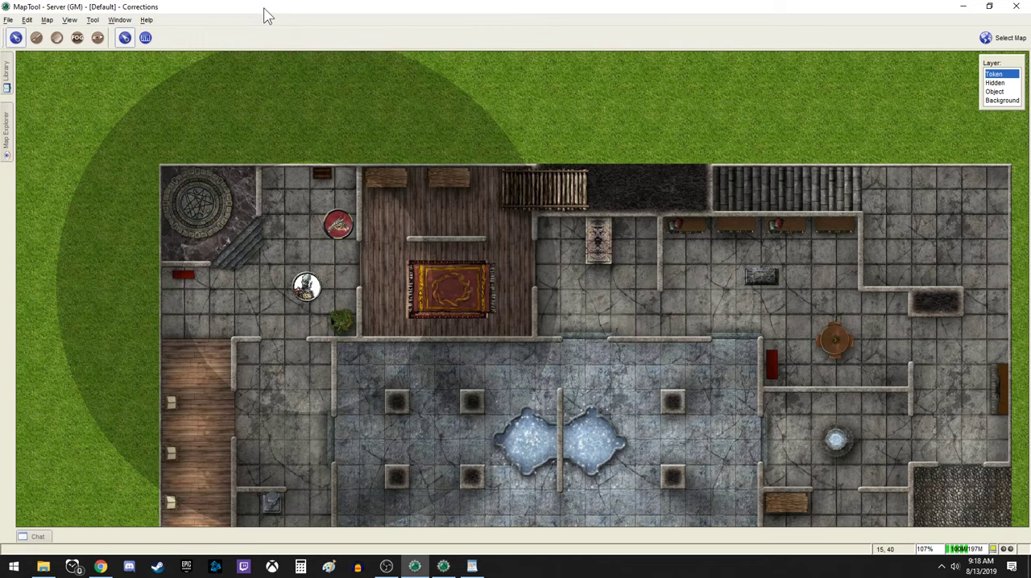
{"action": "left_click_drag", "start_coordinate": [263, 8], "coordinate": [1, 171]}
{"action": "mouse_move", "coordinate": [517, 127]}
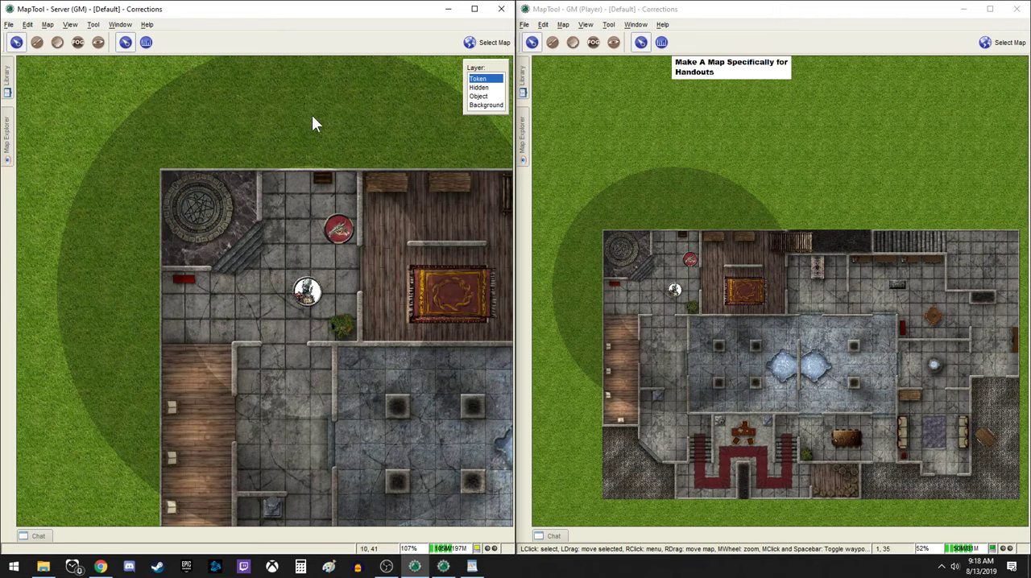
{"action": "left_click", "coordinate": [120, 25]}
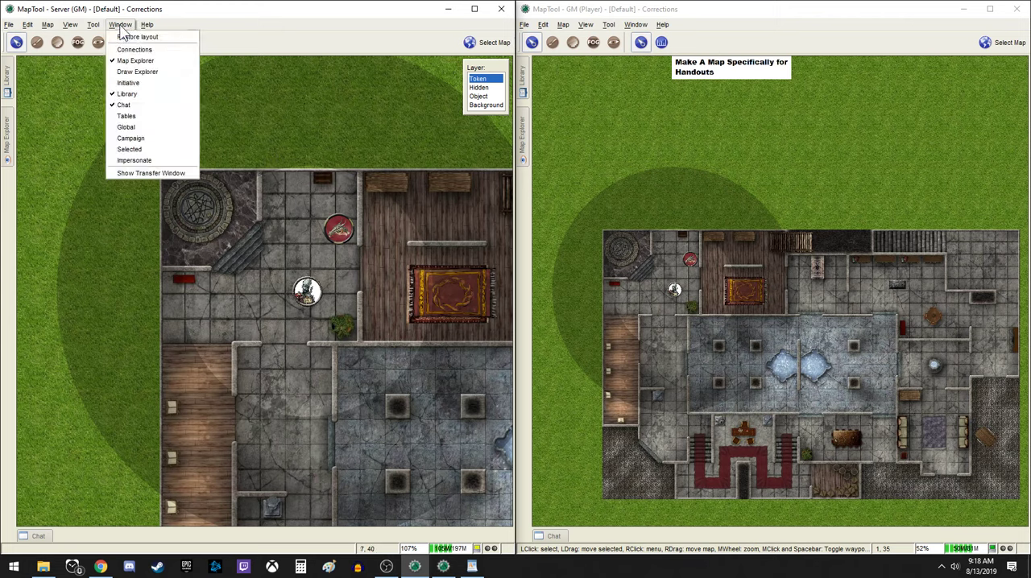
{"action": "mouse_move", "coordinate": [94, 25]}
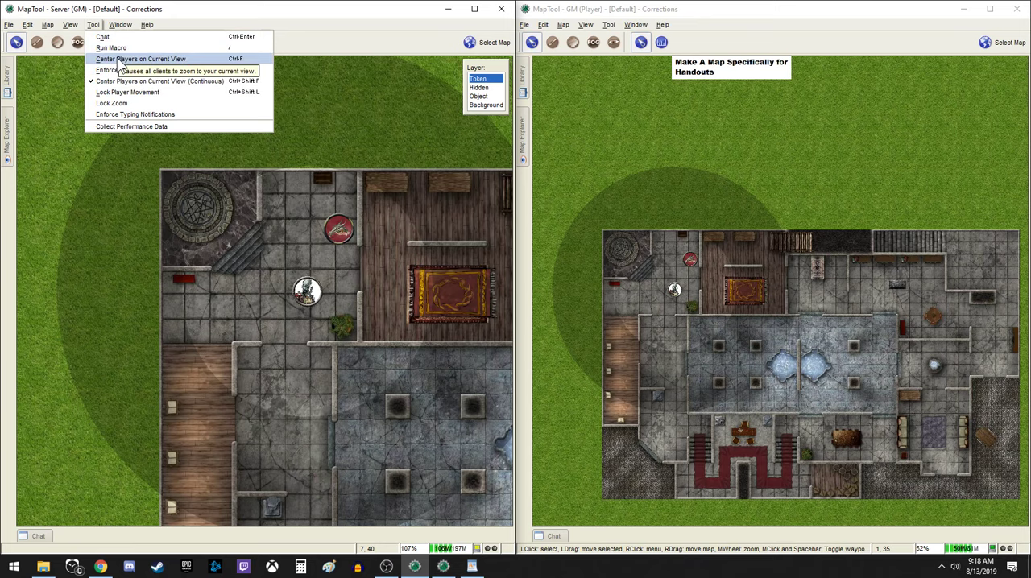
{"action": "left_click", "coordinate": [121, 59]}
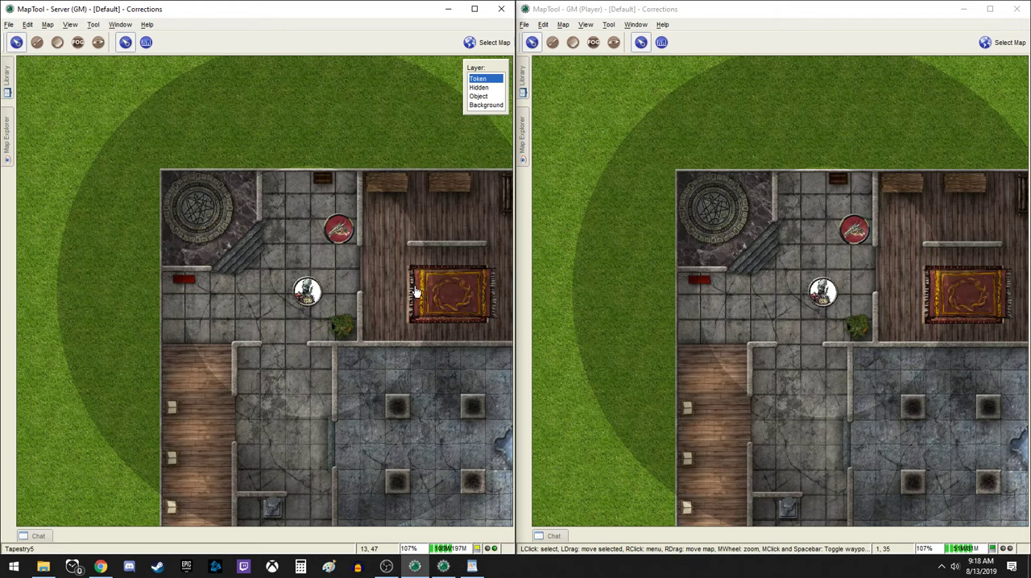
Compare the tapestry's stat sheet in the GM view with the one in the player view
{"action": "mouse_move", "coordinate": [415, 292]}
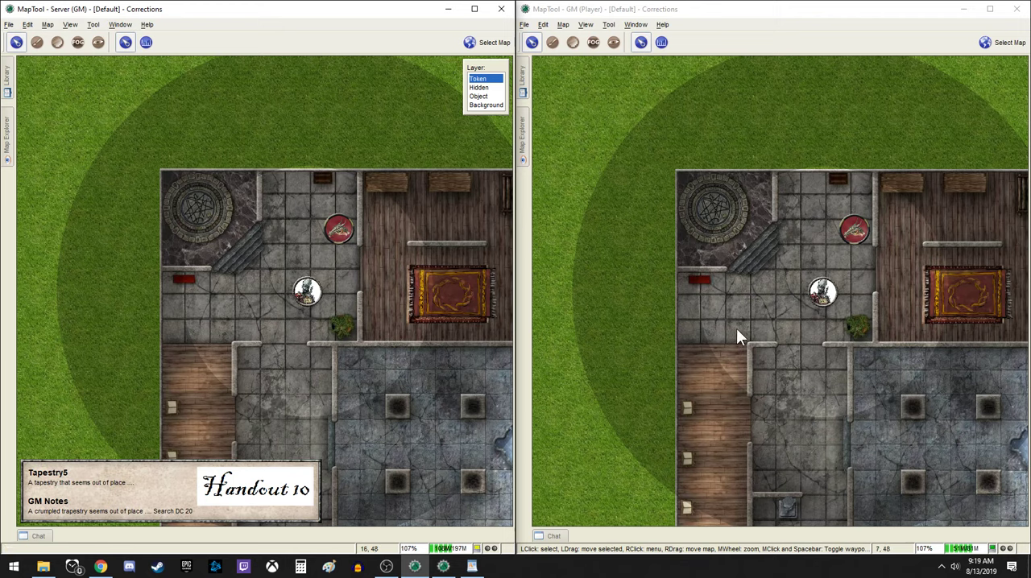
{"action": "mouse_move", "coordinate": [930, 303]}
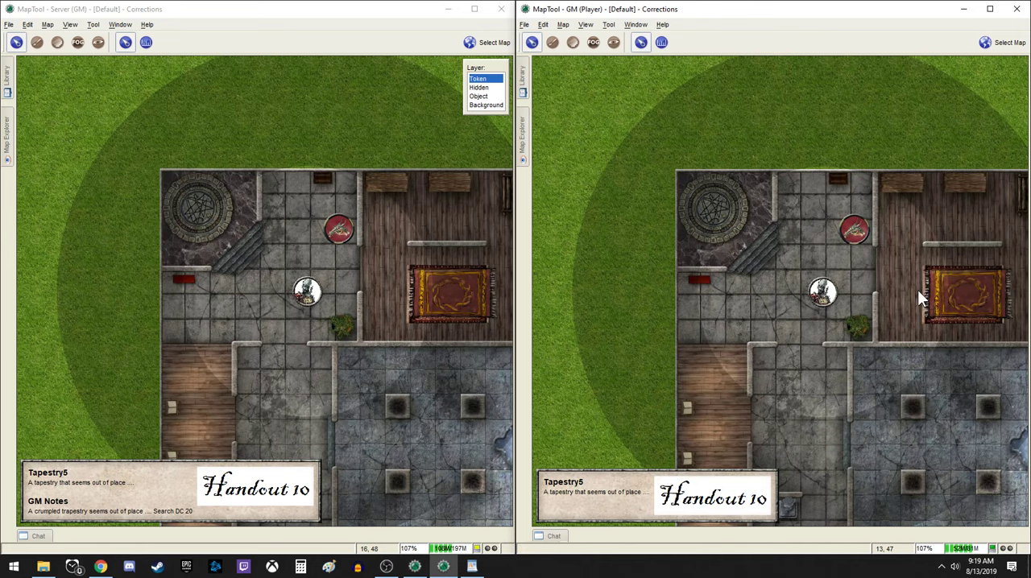
{"action": "left_click", "coordinate": [359, 255]}
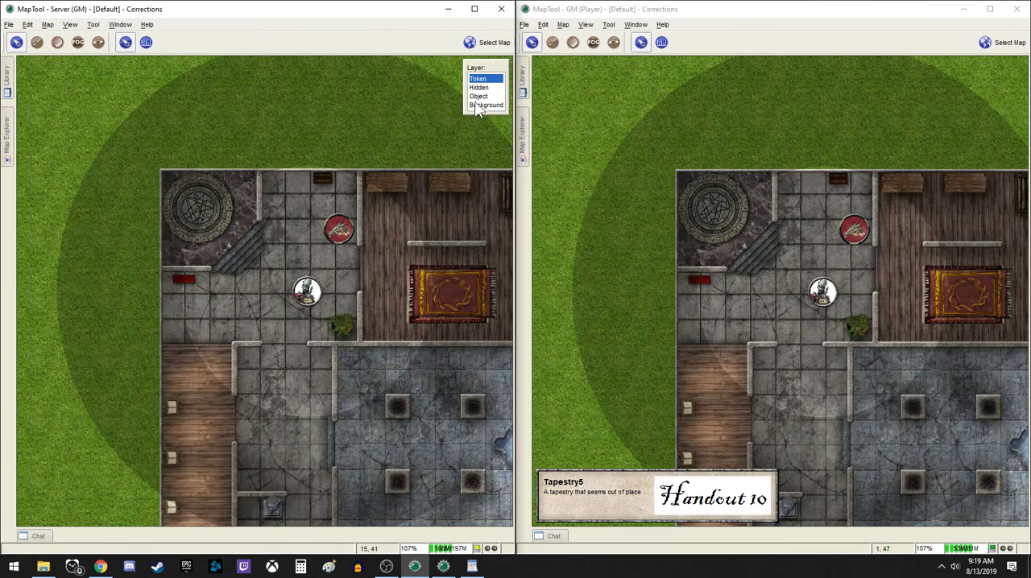
On the Object layer, remove the portrait image from the Tapestry5 token and save the token
{"action": "left_click", "coordinate": [478, 96]}
{"action": "left_click", "coordinate": [418, 284]}
{"action": "double_click", "coordinate": [418, 283]}
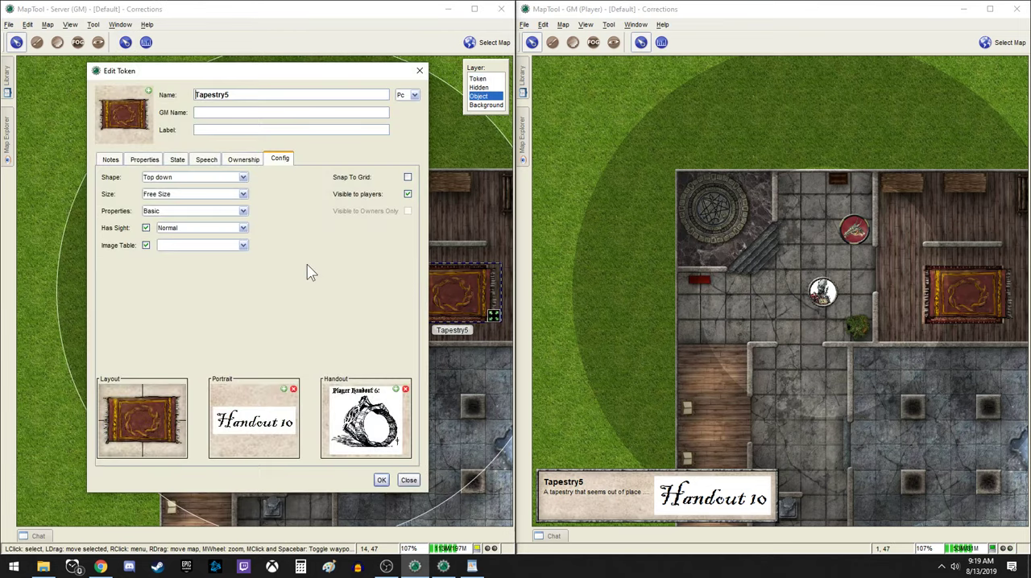
{"action": "left_click", "coordinate": [293, 390]}
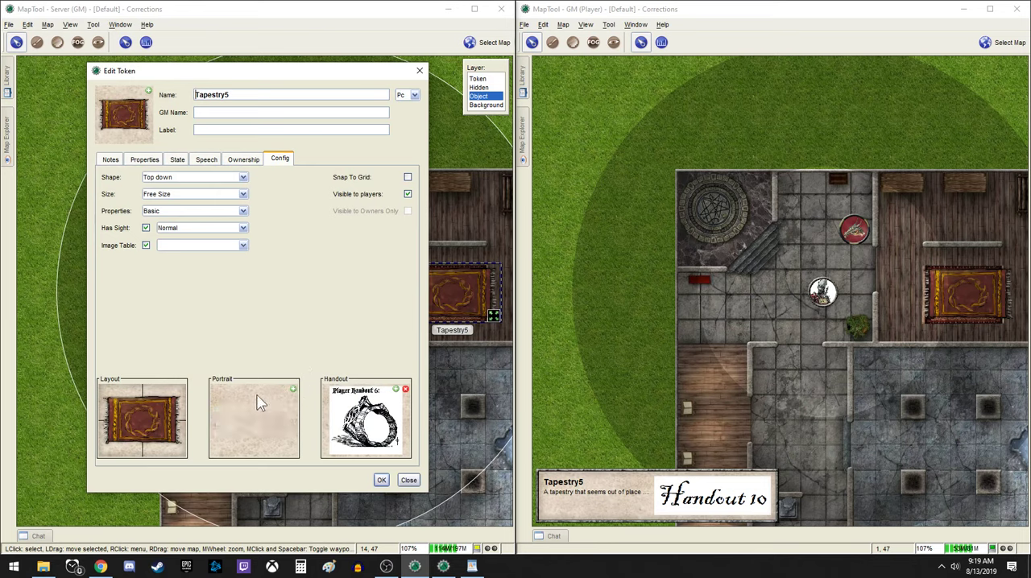
{"action": "left_click", "coordinate": [382, 480]}
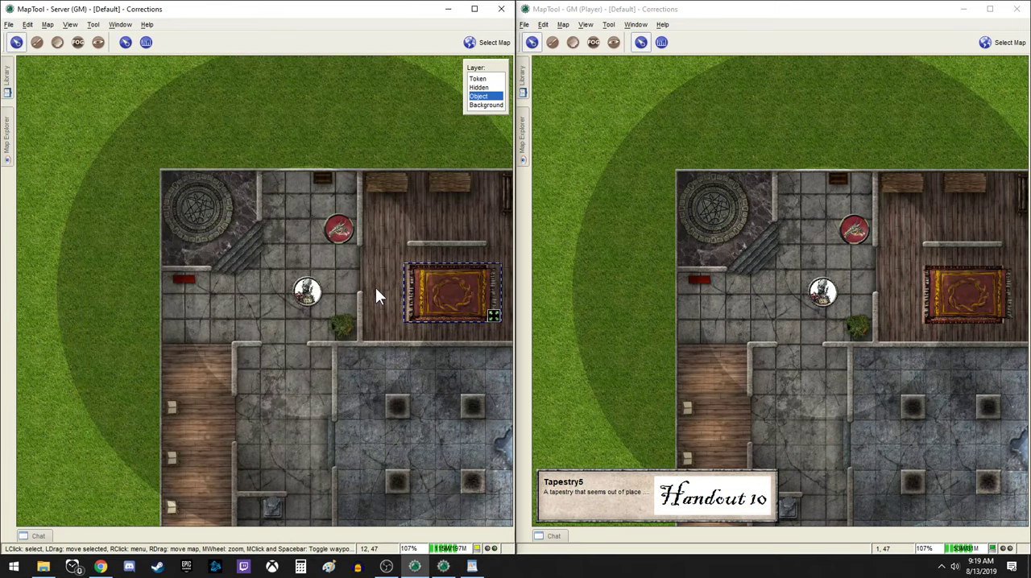
Return to the Token layer and check whether the tapestry's stat sheet still shows a portrait in the GM and player views
{"action": "left_click", "coordinate": [479, 80]}
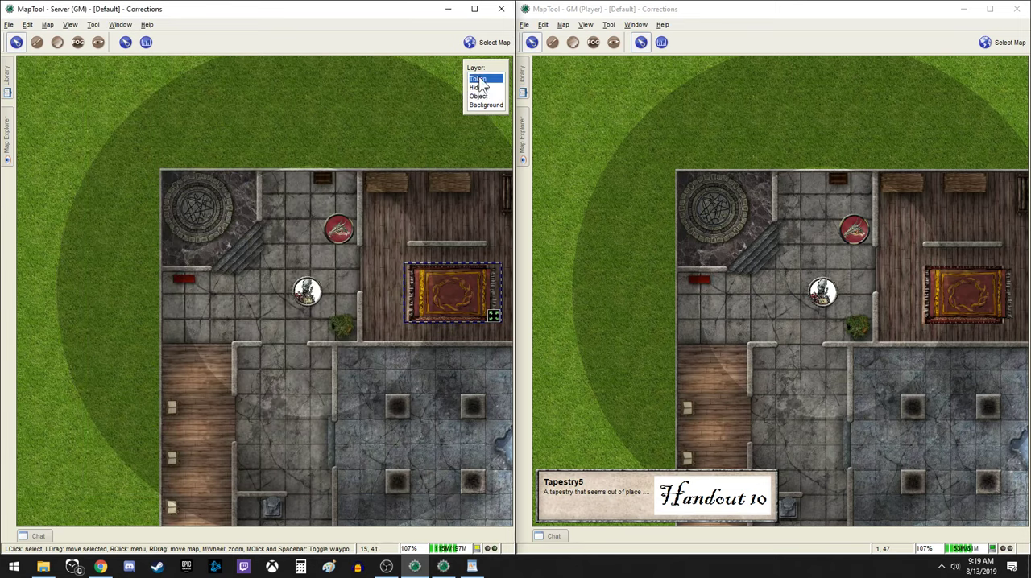
{"action": "mouse_move", "coordinate": [422, 295]}
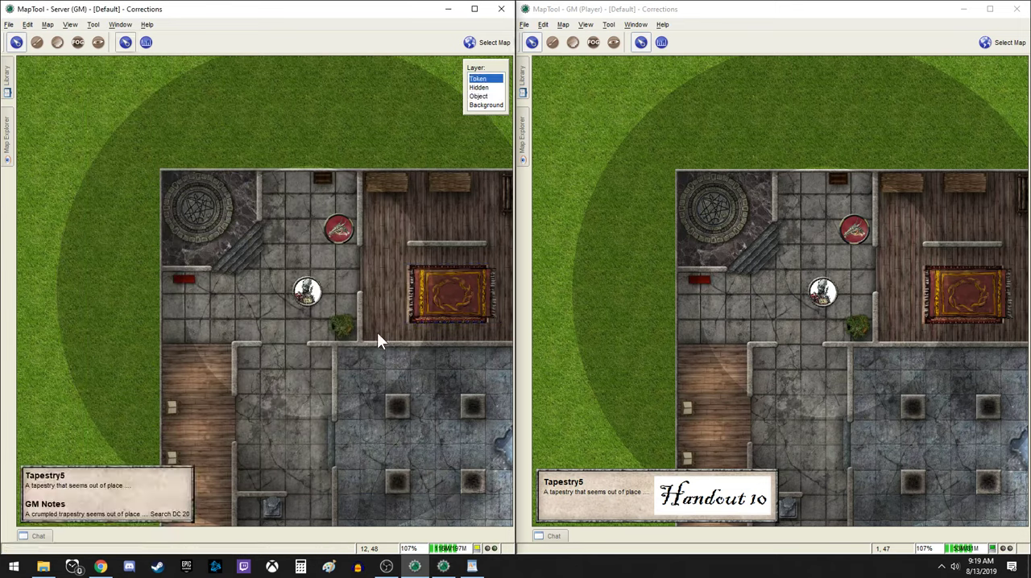
{"action": "left_click", "coordinate": [795, 345]}
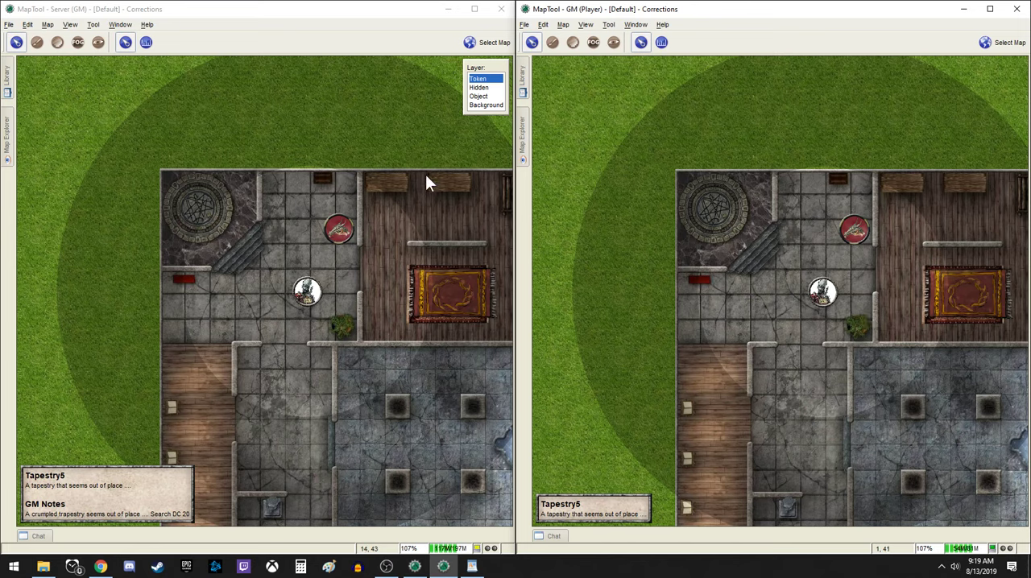
{"action": "left_click", "coordinate": [361, 265]}
{"action": "mouse_move", "coordinate": [410, 290]}
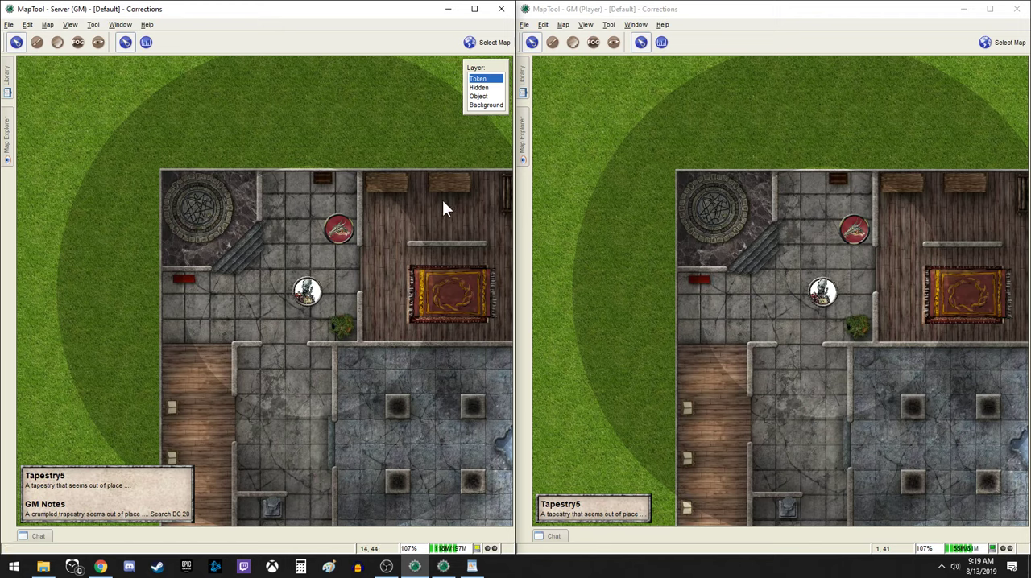
Append "(Player Handout 10)" to the GM Notes of the Tapestry5 token on the Object layer and save it
{"action": "left_click", "coordinate": [478, 96]}
{"action": "double_click", "coordinate": [429, 281]}
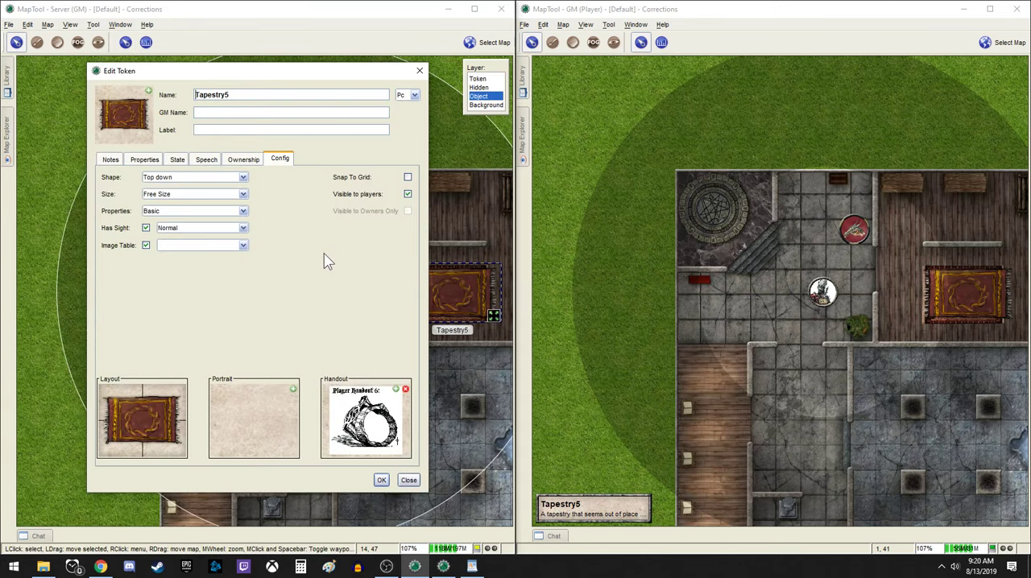
{"action": "left_click", "coordinate": [111, 159]}
{"action": "left_click", "coordinate": [218, 334]}
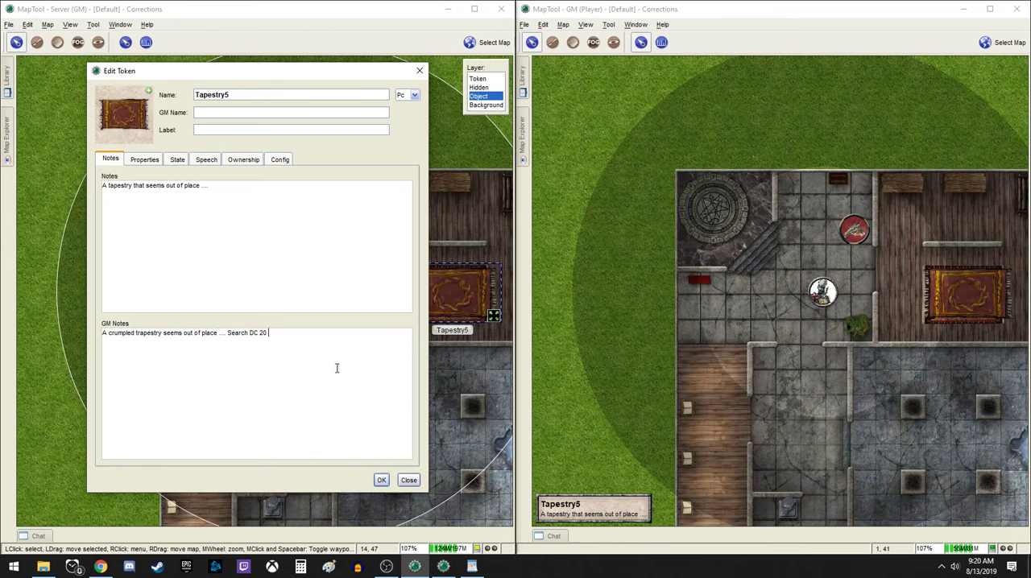
{"action": "type", "text": "(Player O"}
{"action": "key", "text": "BackSpace"}
{"action": "type", "text": "Handout 10)"}
{"action": "left_click", "coordinate": [382, 480]}
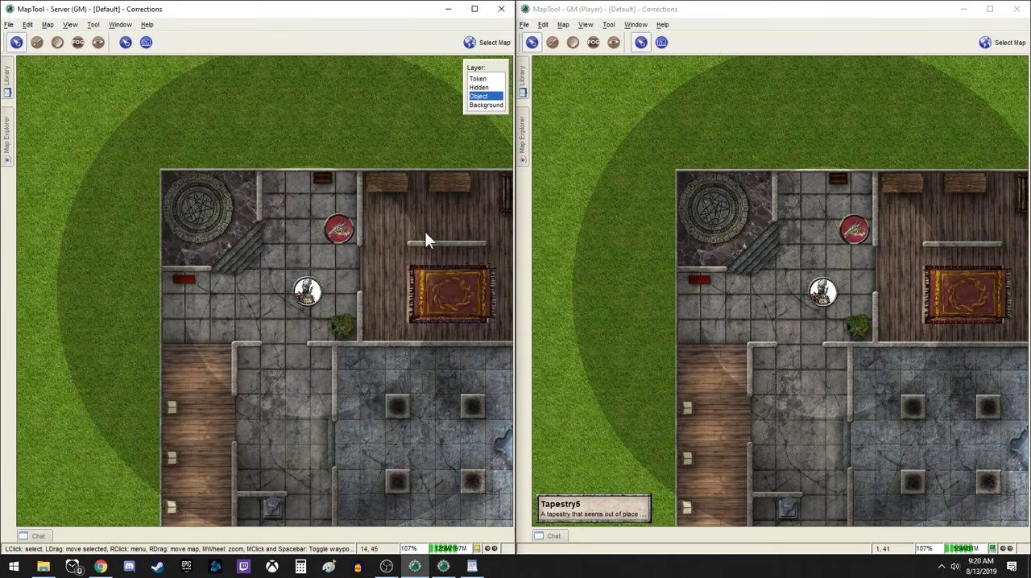
Return to the Token layer and check which of the tapestry's notes appear in the GM and player views
{"action": "left_click", "coordinate": [478, 79]}
{"action": "mouse_move", "coordinate": [421, 246]}
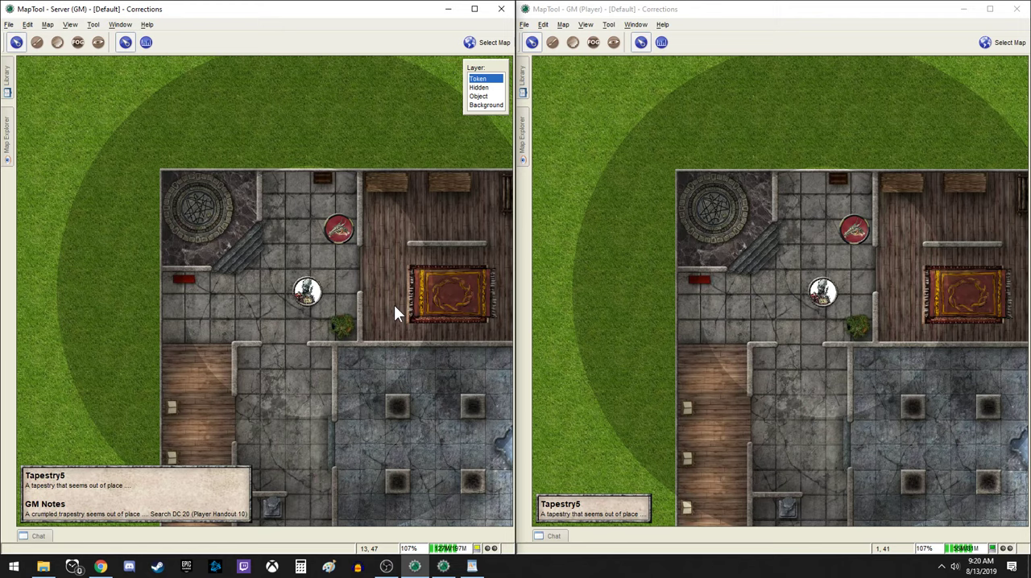
{"action": "left_click", "coordinate": [824, 333]}
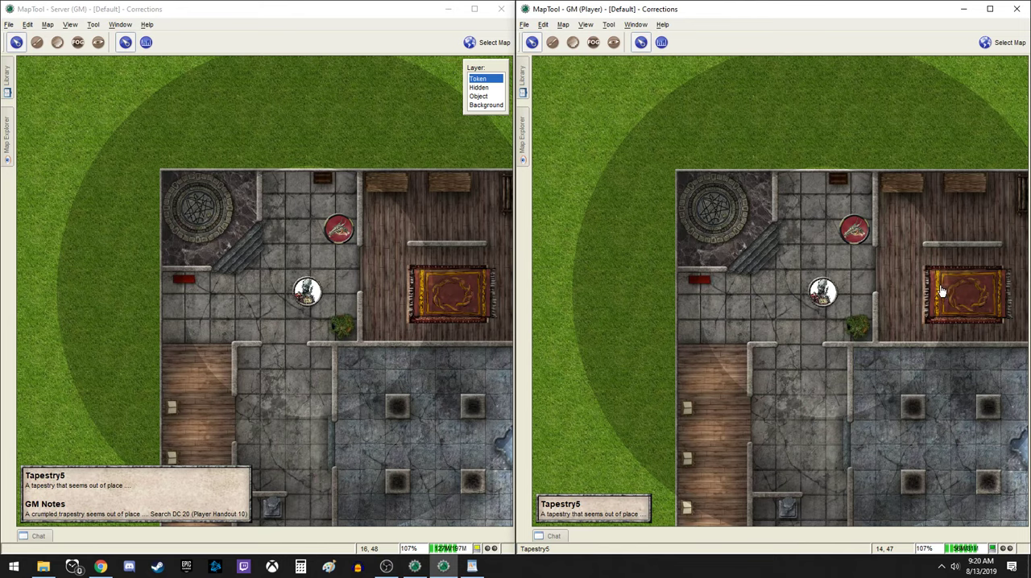
Open the Handout map in the server window and check how it appears in the player window
{"action": "left_click", "coordinate": [481, 42]}
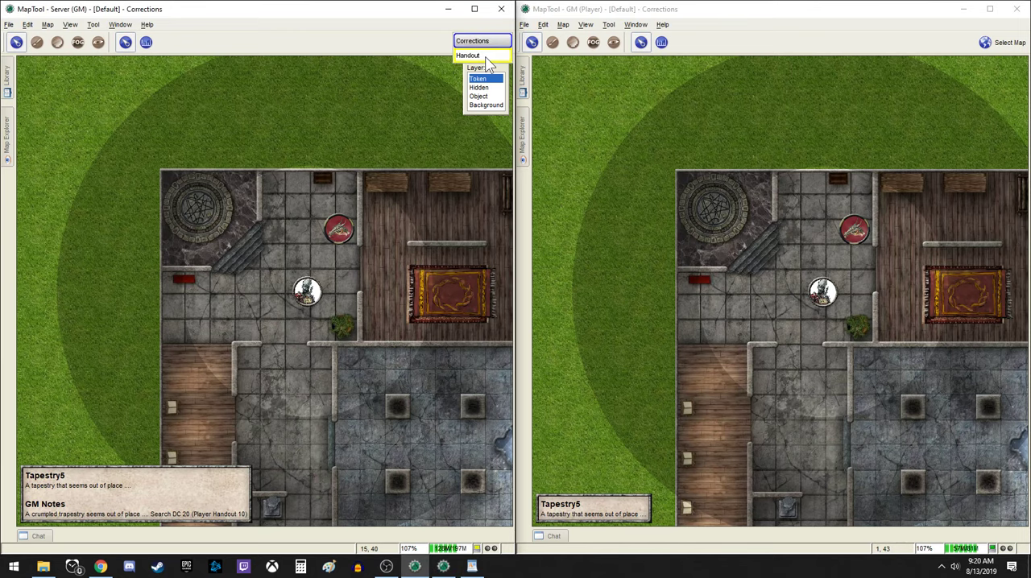
{"action": "left_click", "coordinate": [475, 56]}
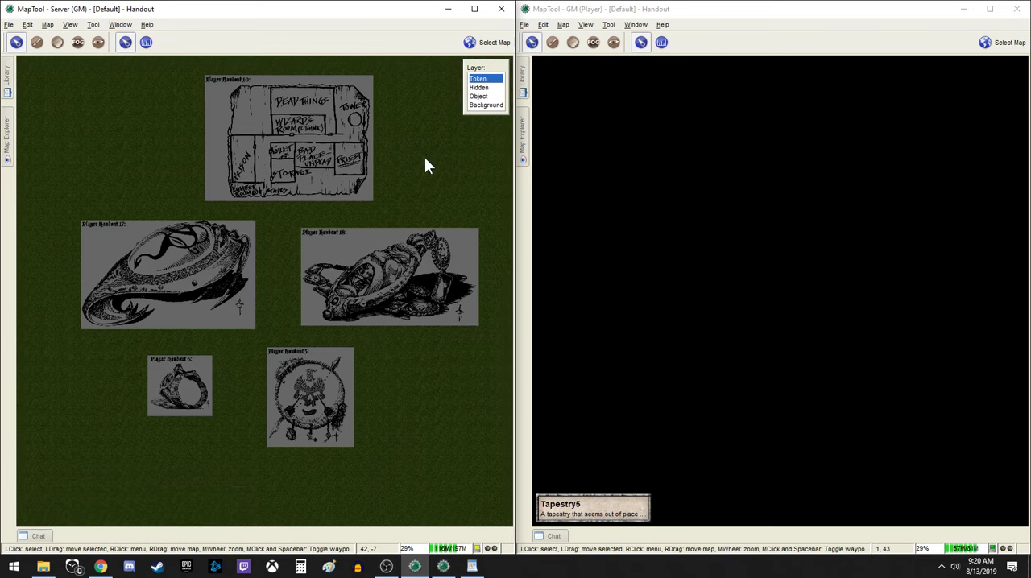
{"action": "left_click_drag", "start_coordinate": [425, 157], "coordinate": [423, 163]}
{"action": "left_click", "coordinate": [759, 301]}
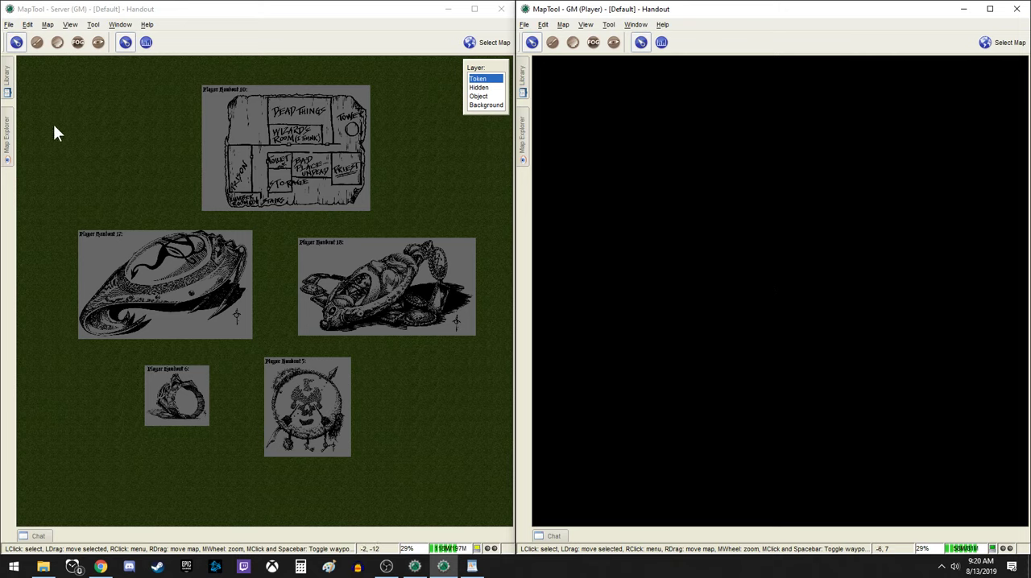
Draw a filled vision-blocking rectangle around the Player Handout 10 image, then erase its interior over the image
{"action": "left_click", "coordinate": [94, 44]}
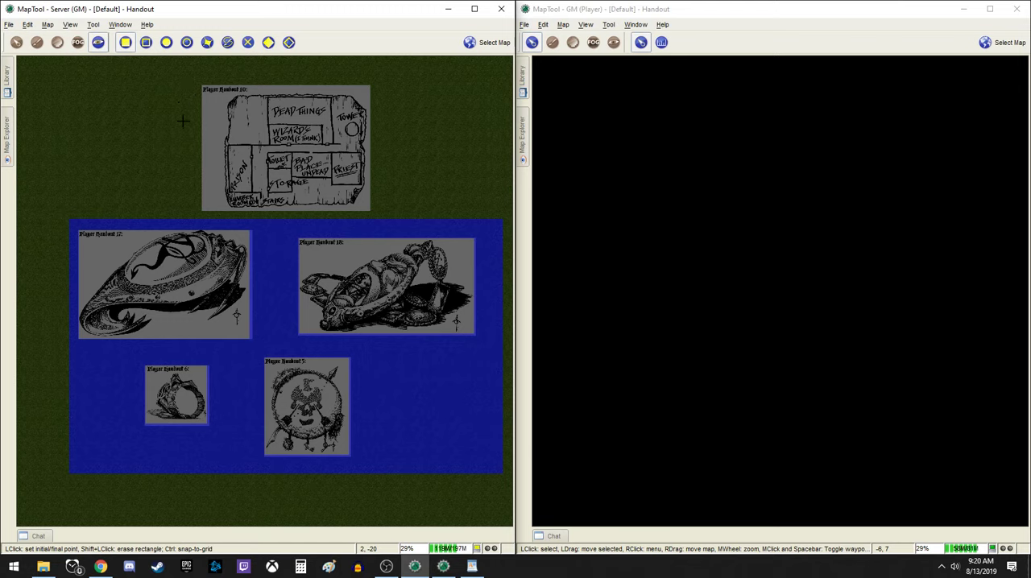
{"action": "left_click", "coordinate": [192, 82]}
{"action": "left_click", "coordinate": [377, 217]}
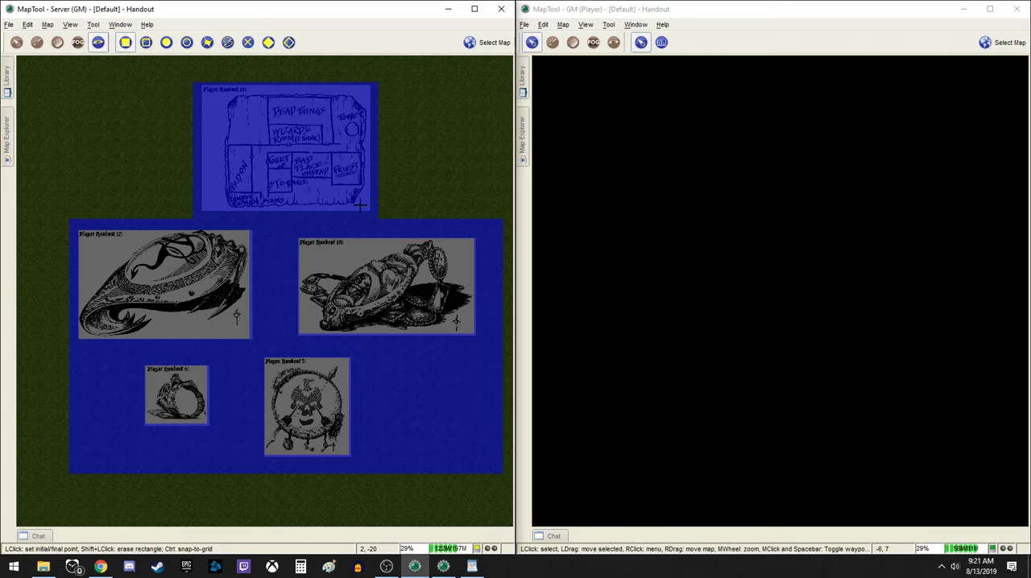
{"action": "left_click", "coordinate": [202, 84]}
{"action": "left_click", "coordinate": [367, 209]}
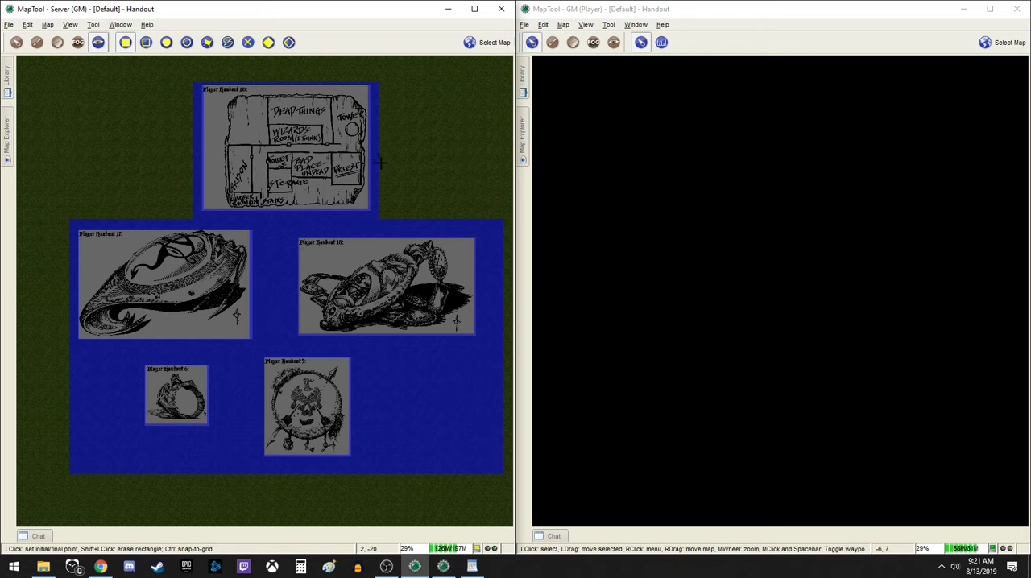
{"action": "left_click", "coordinate": [17, 42]}
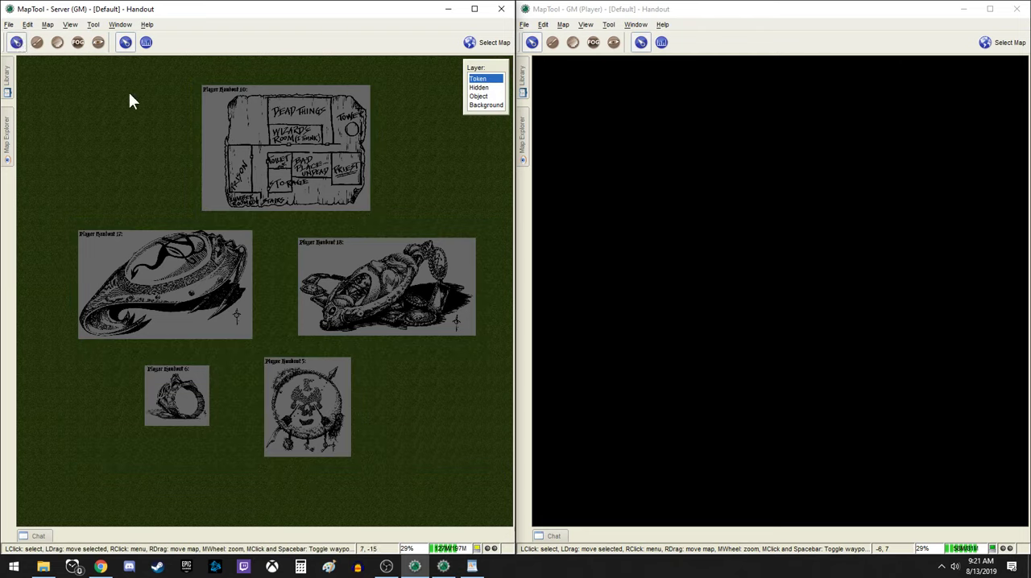
Place the "You are here" marker from the library's Markers folder onto the Player Handout 10 image on the Object layer
{"action": "left_click", "coordinate": [7, 77]}
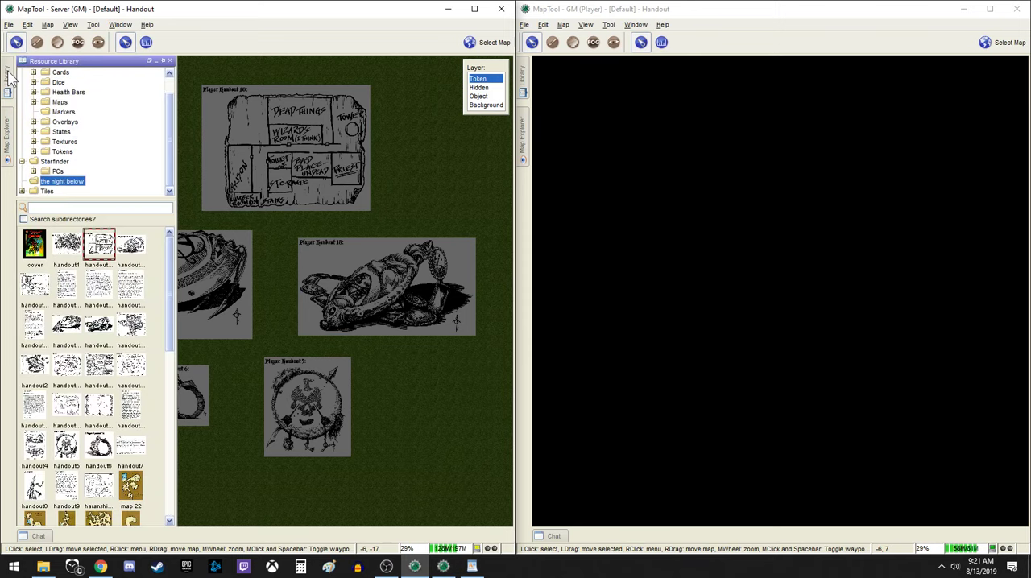
{"action": "left_click", "coordinate": [63, 152]}
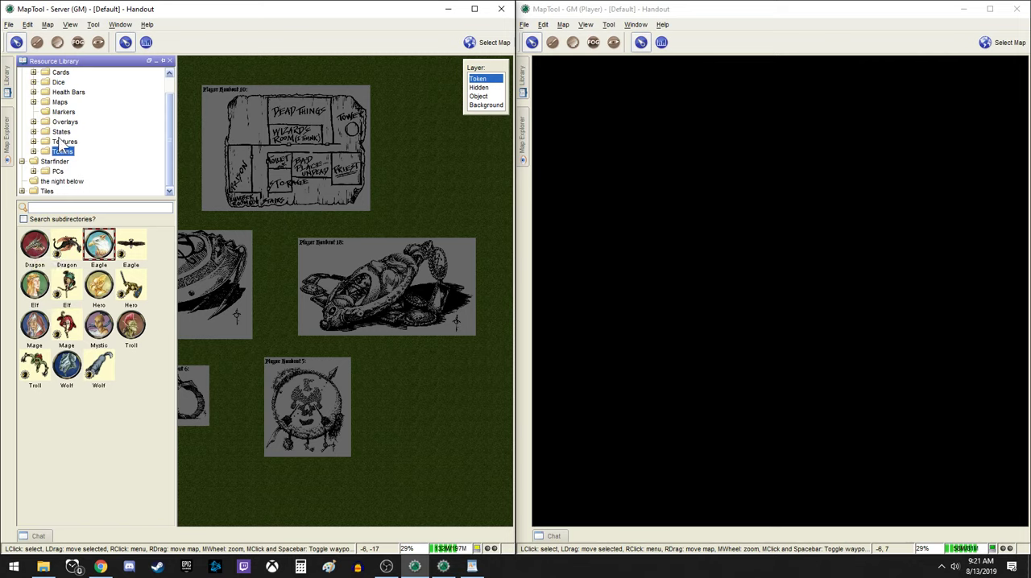
{"action": "left_click", "coordinate": [64, 112]}
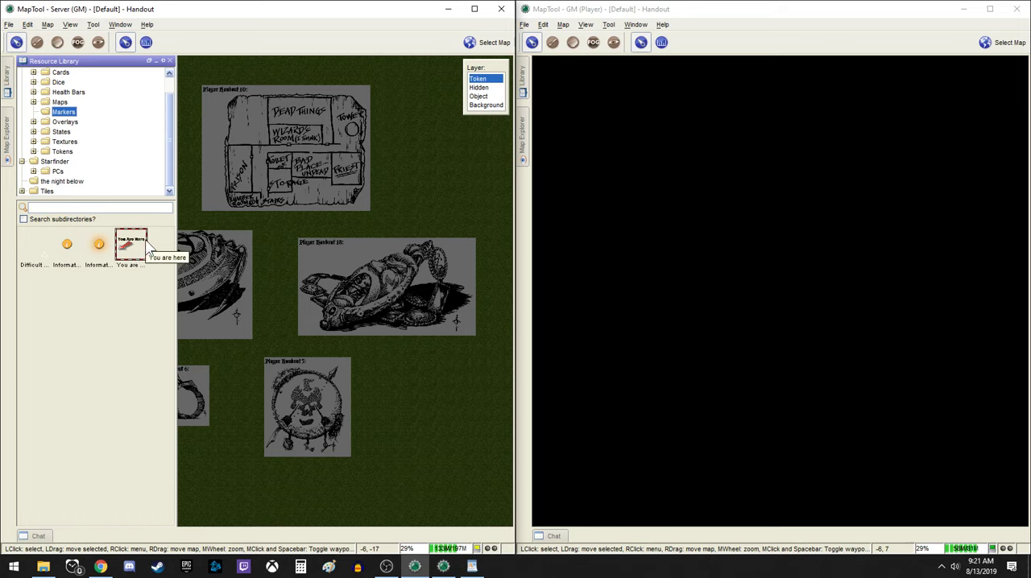
{"action": "left_click", "coordinate": [478, 95]}
{"action": "mouse_move", "coordinate": [6, 81]}
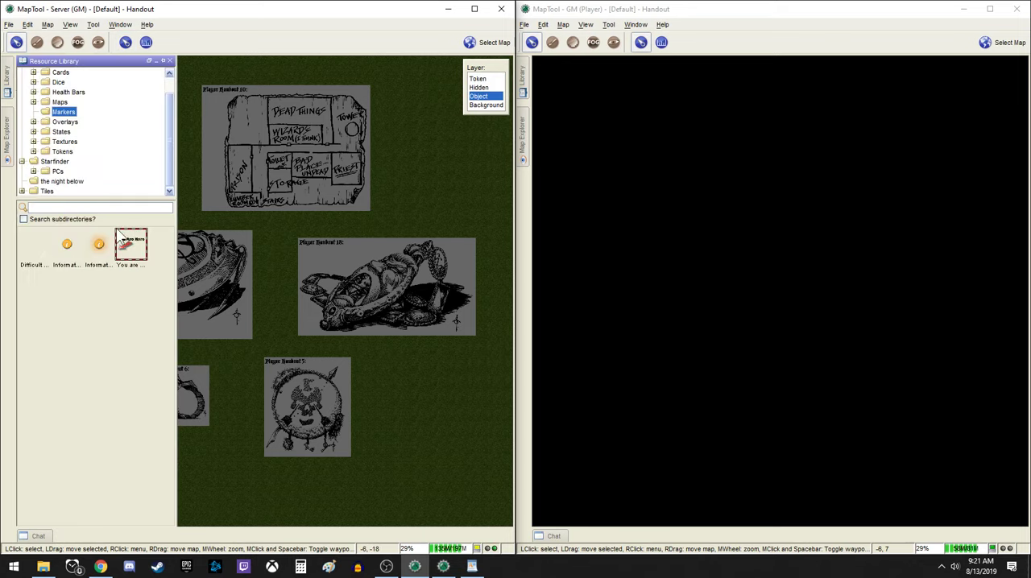
{"action": "mouse_move", "coordinate": [129, 240]}
{"action": "left_mouse_down"}
{"action": "mouse_move", "coordinate": [281, 158]}
{"action": "mouse_move", "coordinate": [314, 170]}
{"action": "left_mouse_up"}
Configure the "You are here" marker as a Pc token with Darkvision sight and make it not visible to players
{"action": "double_click", "coordinate": [299, 160]}
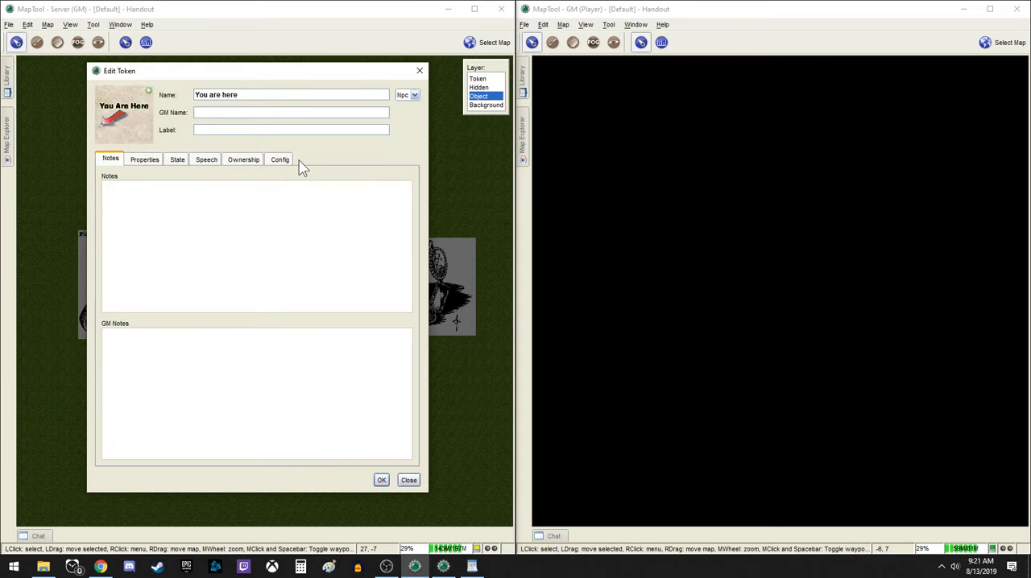
{"action": "left_click", "coordinate": [281, 160]}
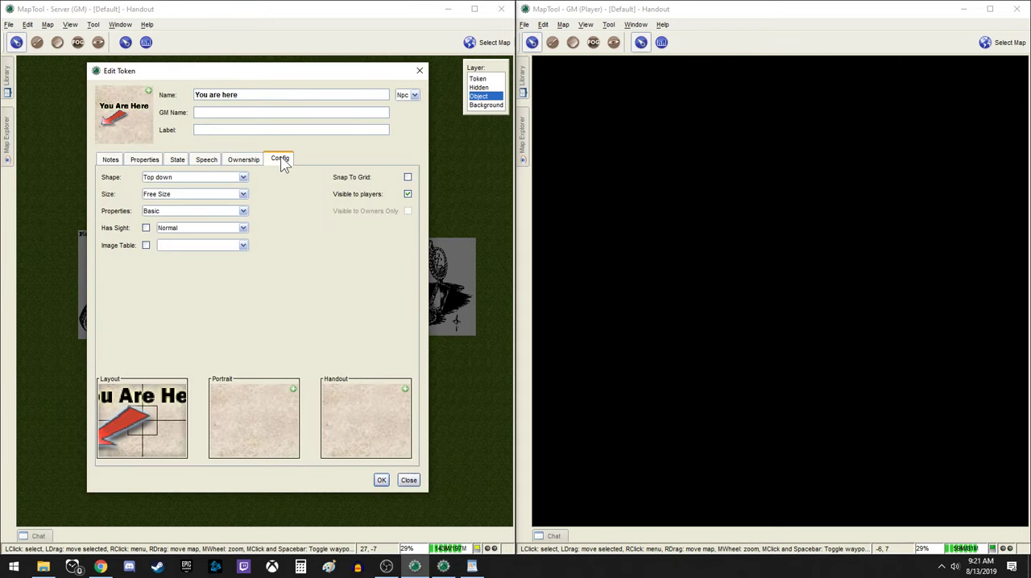
{"action": "left_click", "coordinate": [147, 229]}
{"action": "left_click", "coordinate": [180, 232]}
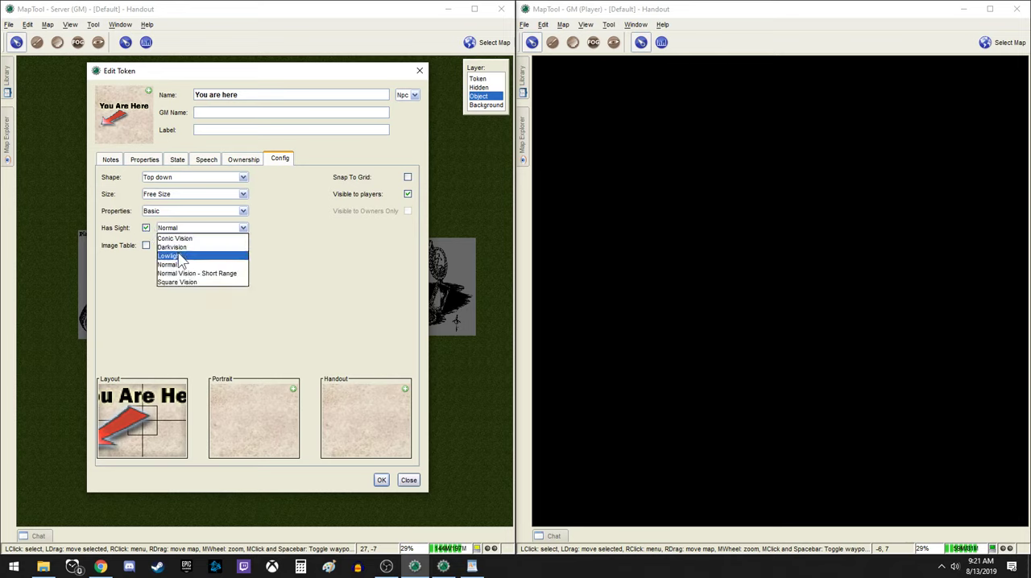
{"action": "left_click", "coordinate": [179, 249]}
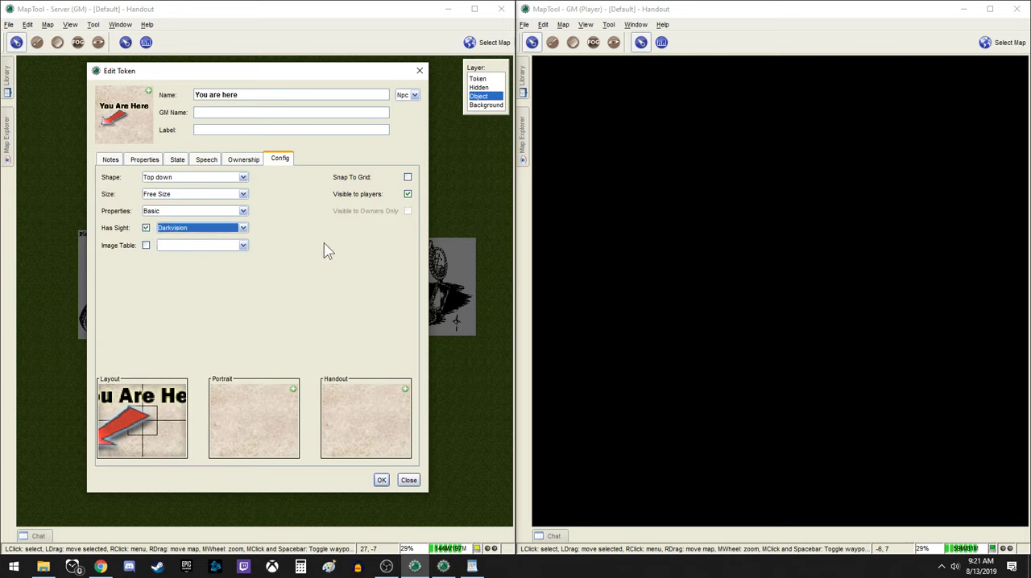
{"action": "left_click", "coordinate": [408, 194]}
{"action": "left_click", "coordinate": [415, 95]}
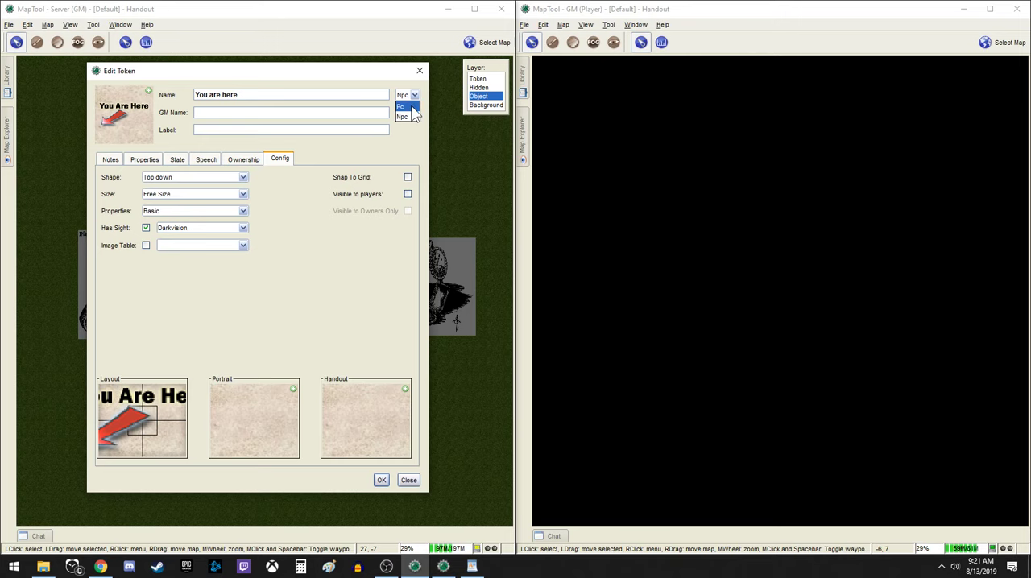
{"action": "left_click", "coordinate": [407, 106]}
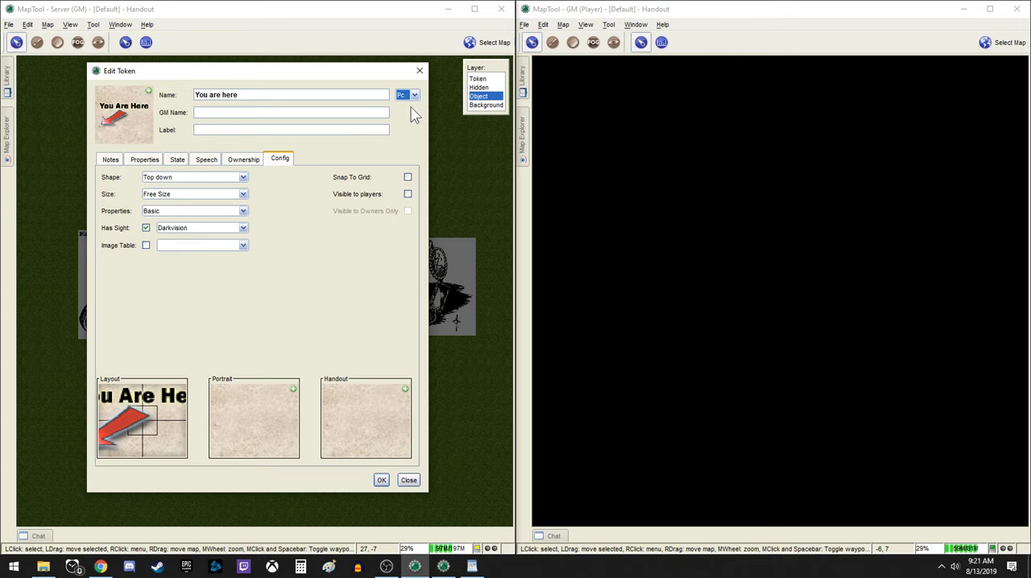
{"action": "left_click", "coordinate": [380, 480]}
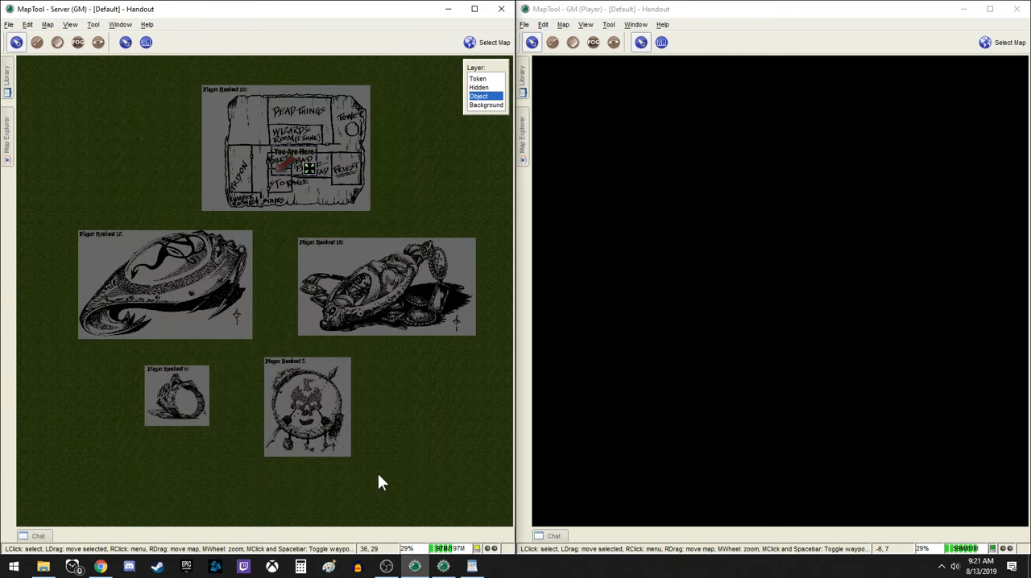
Change the "You are here" marker from an object to a token and make Token the active layer
{"action": "right_click", "coordinate": [294, 161]}
{"action": "mouse_move", "coordinate": [330, 246]}
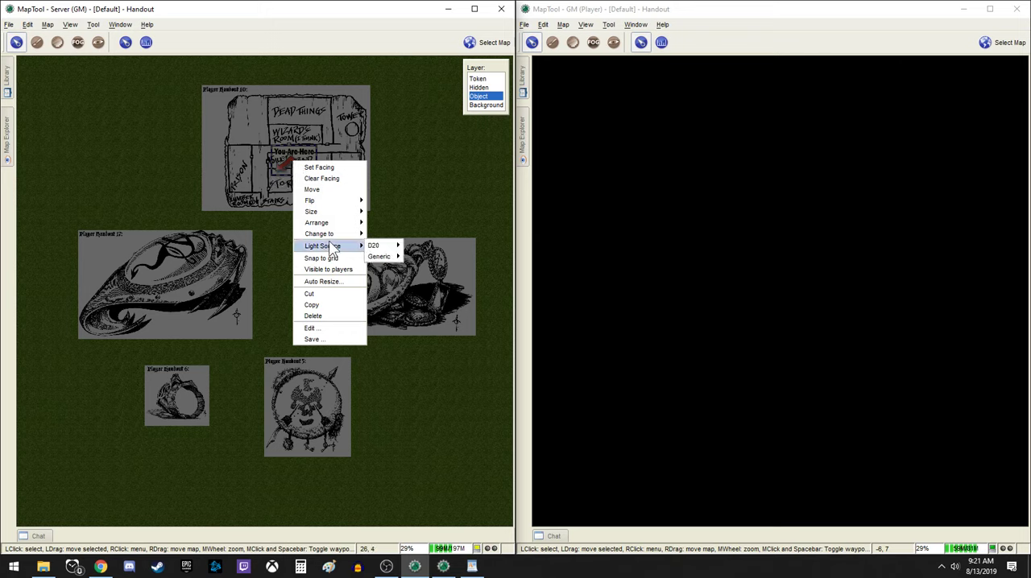
{"action": "left_click", "coordinate": [377, 234]}
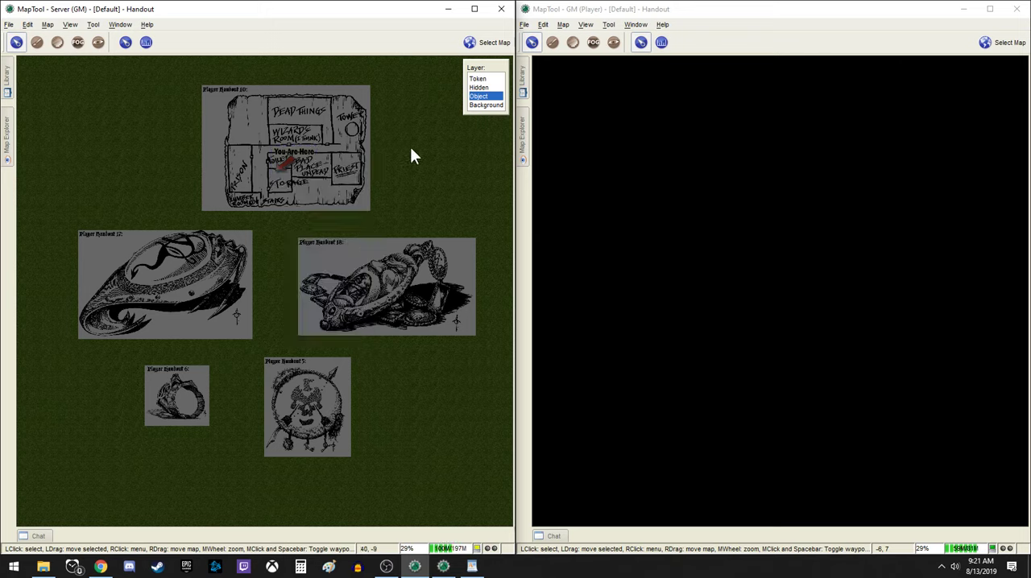
{"action": "left_click", "coordinate": [477, 79]}
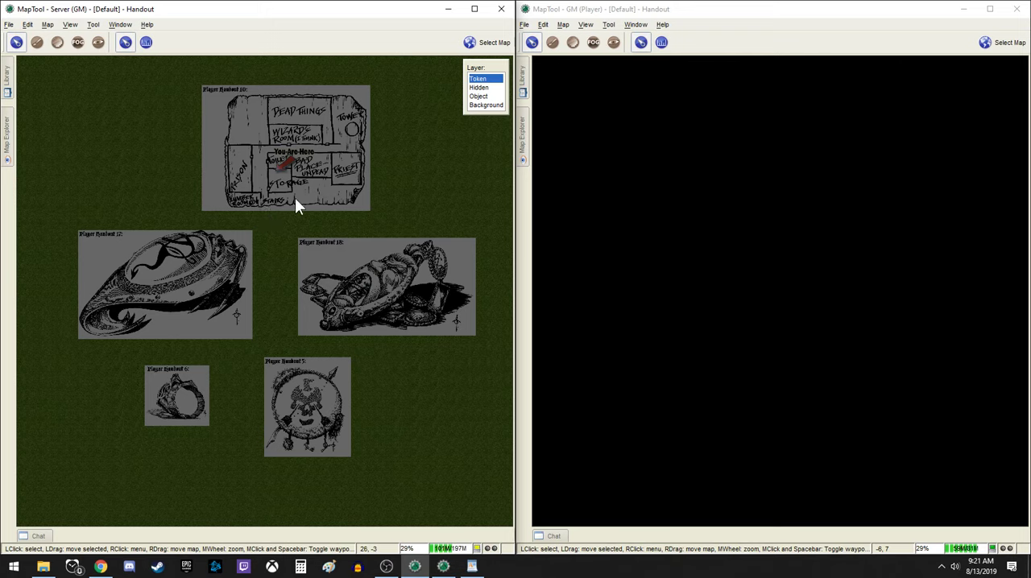
Move the "You are here" token onto the Player Handout 17 image and expose its visible area to the players
{"action": "left_click_drag", "start_coordinate": [283, 161], "coordinate": [162, 296]}
{"action": "scroll", "coordinate": [161, 296], "scroll_direction": "up", "scroll_amount": 3}
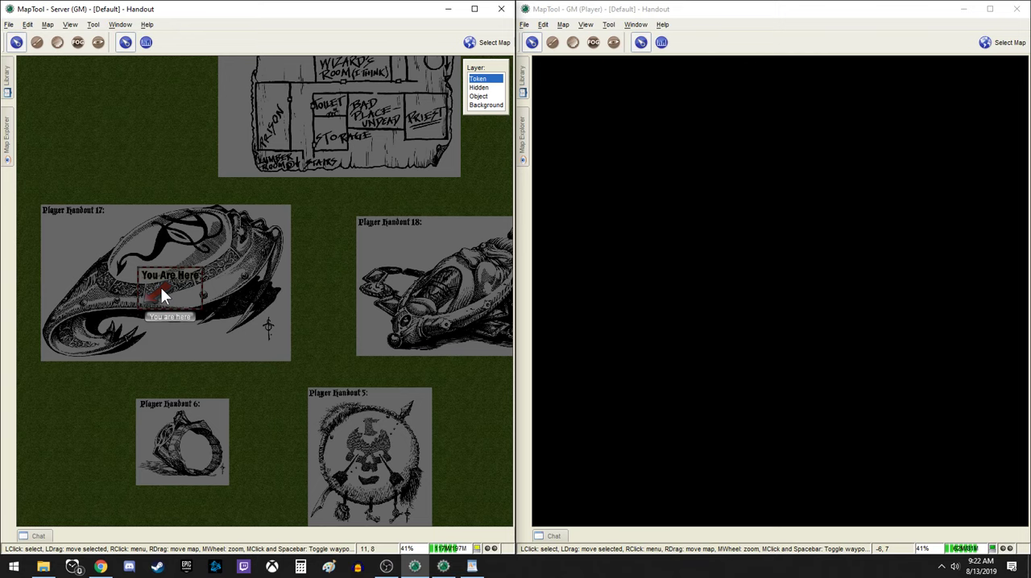
{"action": "key", "text": "ctrl+i"}
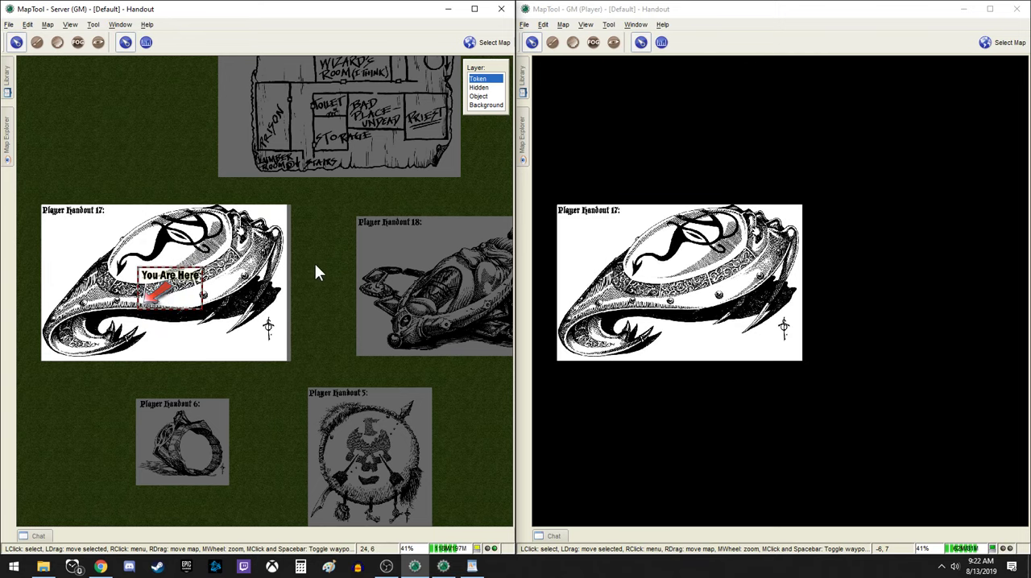
Move the "You are here" token onto Player Handout 10 and reposition it near the centre to expose the whole image
{"action": "left_click_drag", "start_coordinate": [315, 264], "coordinate": [218, 271]}
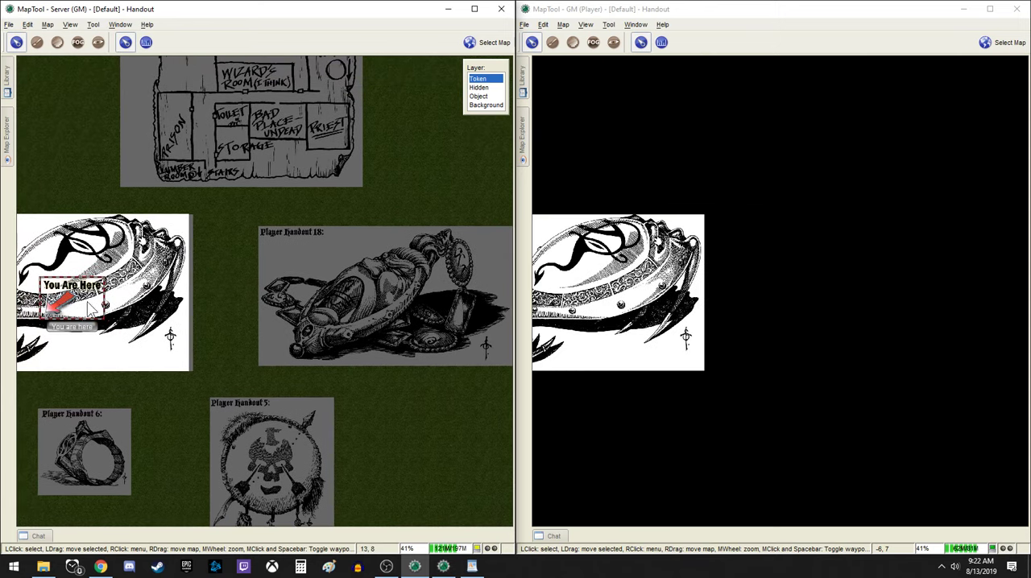
{"action": "left_click_drag", "start_coordinate": [72, 299], "coordinate": [149, 161]}
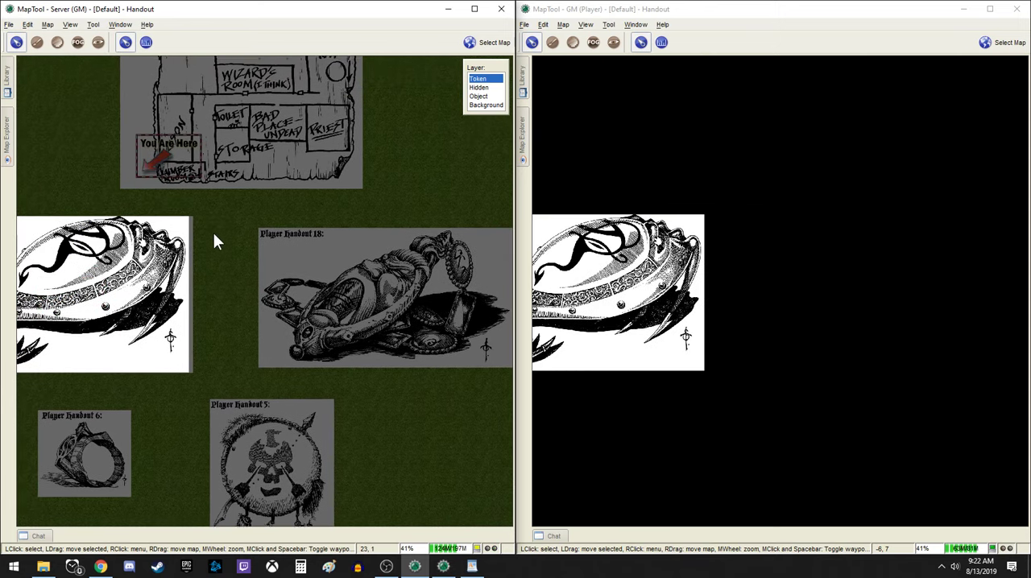
{"action": "left_click_drag", "start_coordinate": [213, 233], "coordinate": [232, 402]}
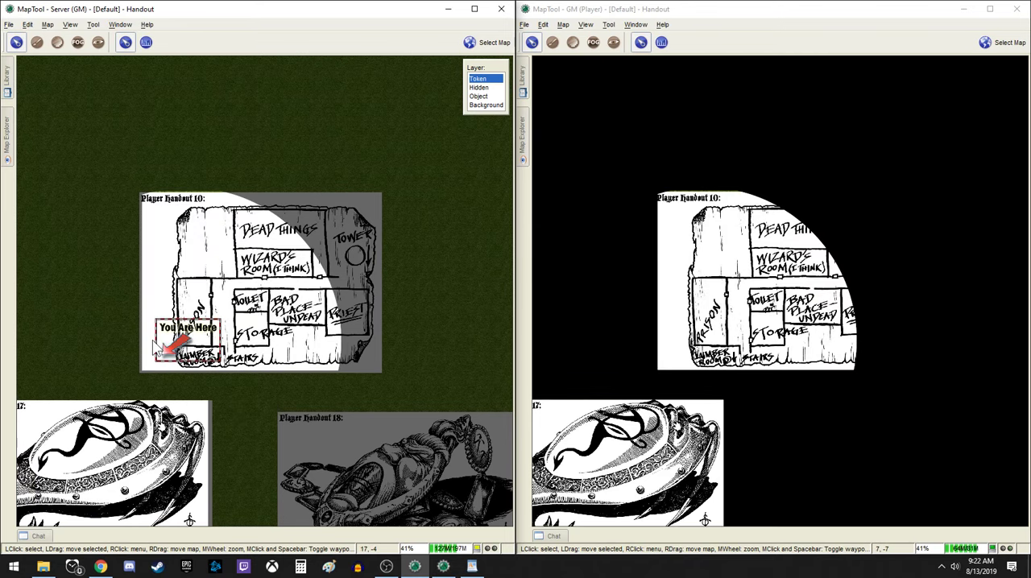
{"action": "left_click_drag", "start_coordinate": [158, 345], "coordinate": [259, 294]}
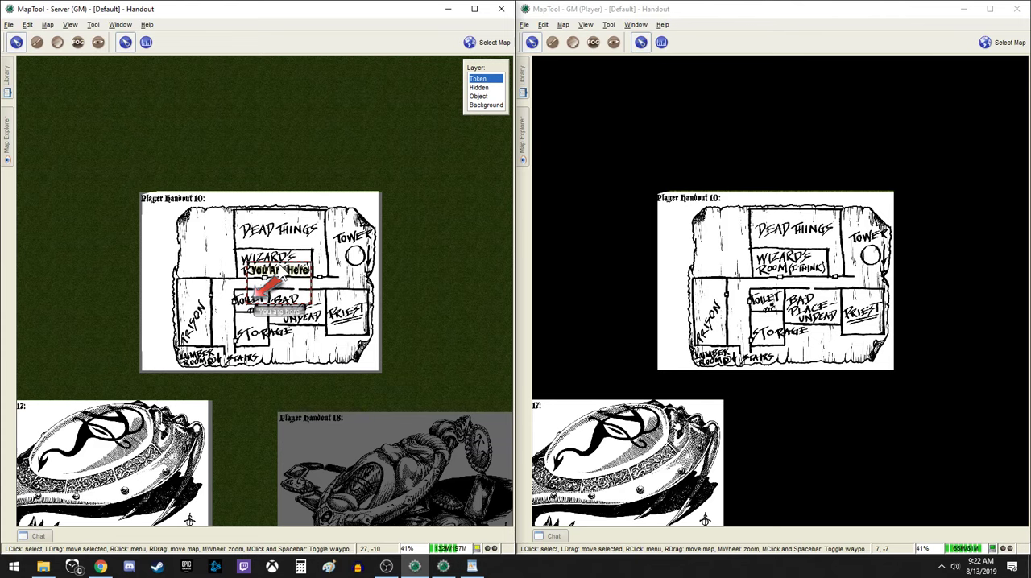
Expose a fog of war rectangle covering the Player Handout 18 image, then return to the pointer tool
{"action": "left_click_drag", "start_coordinate": [406, 340], "coordinate": [317, 178]}
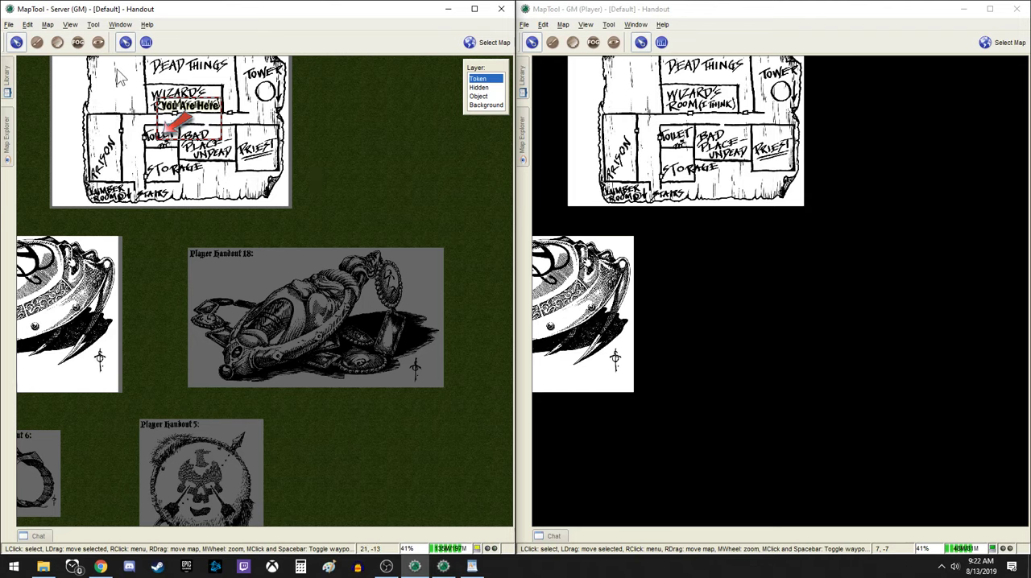
{"action": "left_click", "coordinate": [77, 43]}
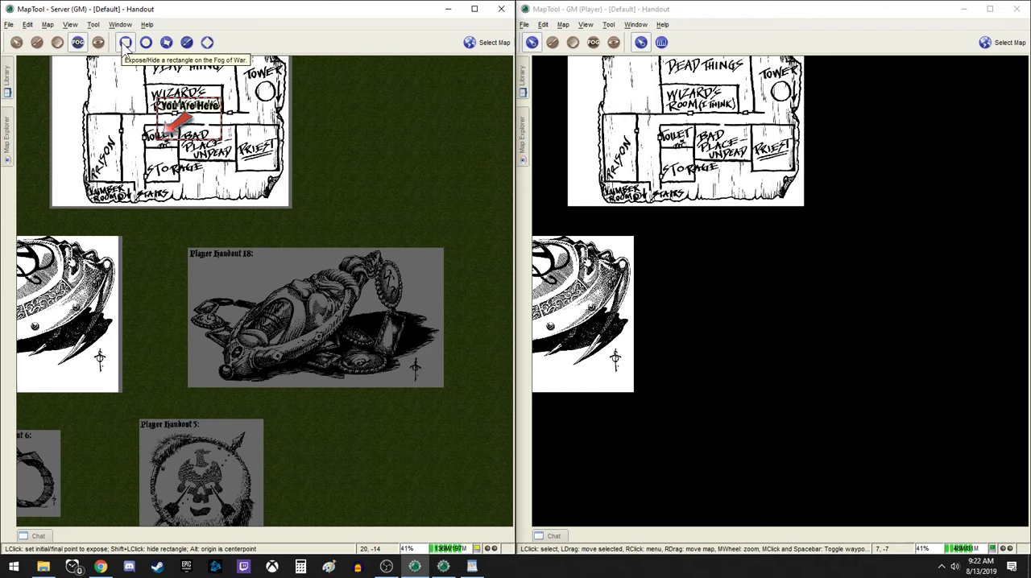
{"action": "left_click", "coordinate": [189, 246]}
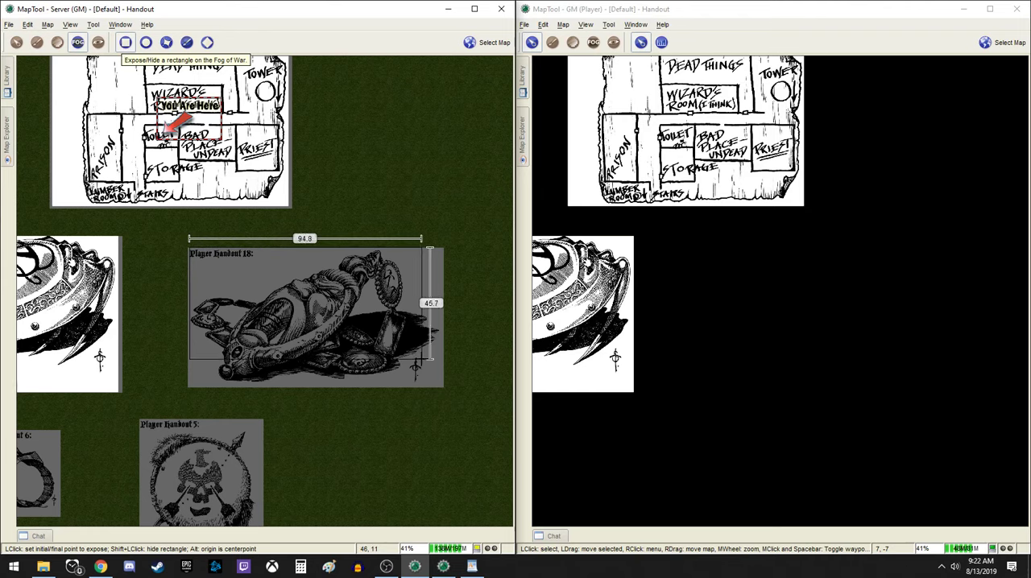
{"action": "left_click", "coordinate": [442, 386]}
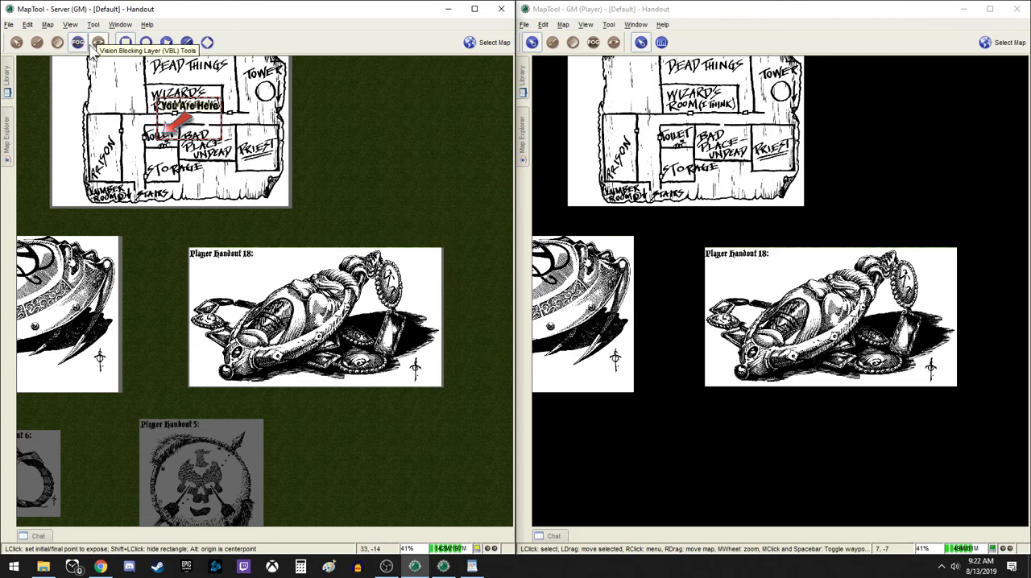
{"action": "left_click", "coordinate": [17, 42]}
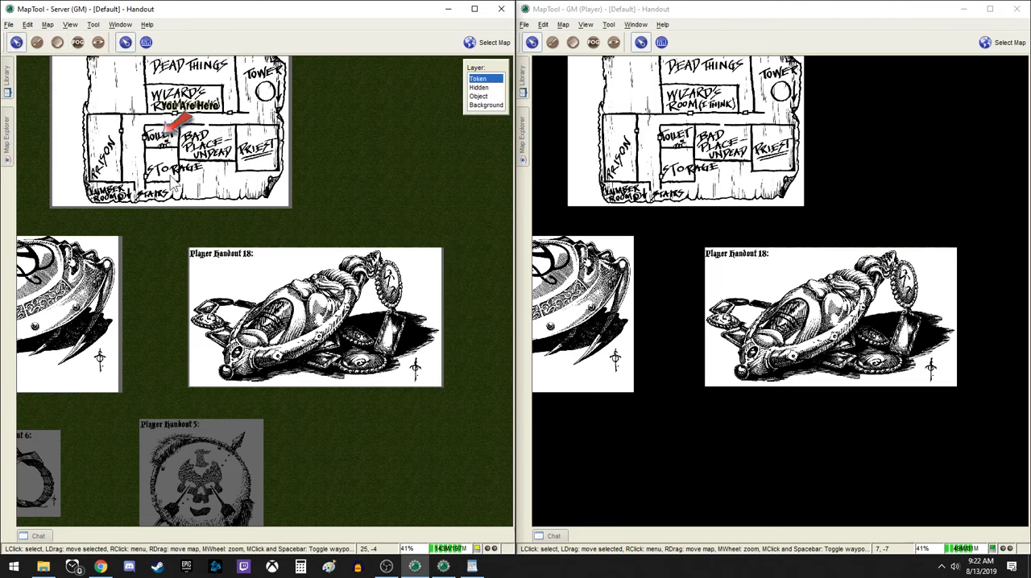
Move the "You are here" token onto Player Handout 6 and then Player Handout 5, exposing each image fully
{"action": "left_click_drag", "start_coordinate": [179, 182], "coordinate": [281, 120]}
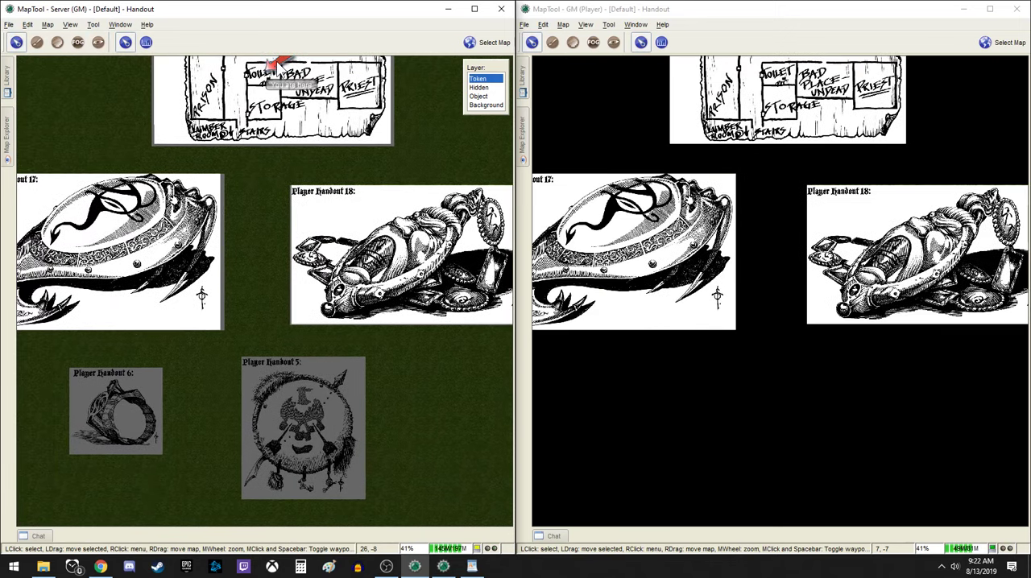
{"action": "left_click_drag", "start_coordinate": [280, 63], "coordinate": [100, 413]}
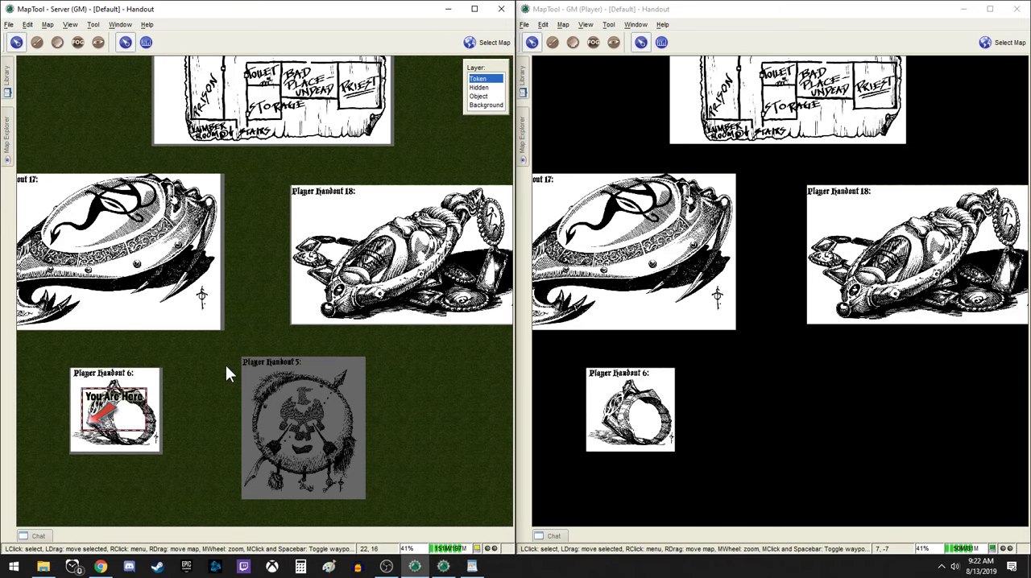
{"action": "left_click_drag", "start_coordinate": [113, 412], "coordinate": [355, 481]}
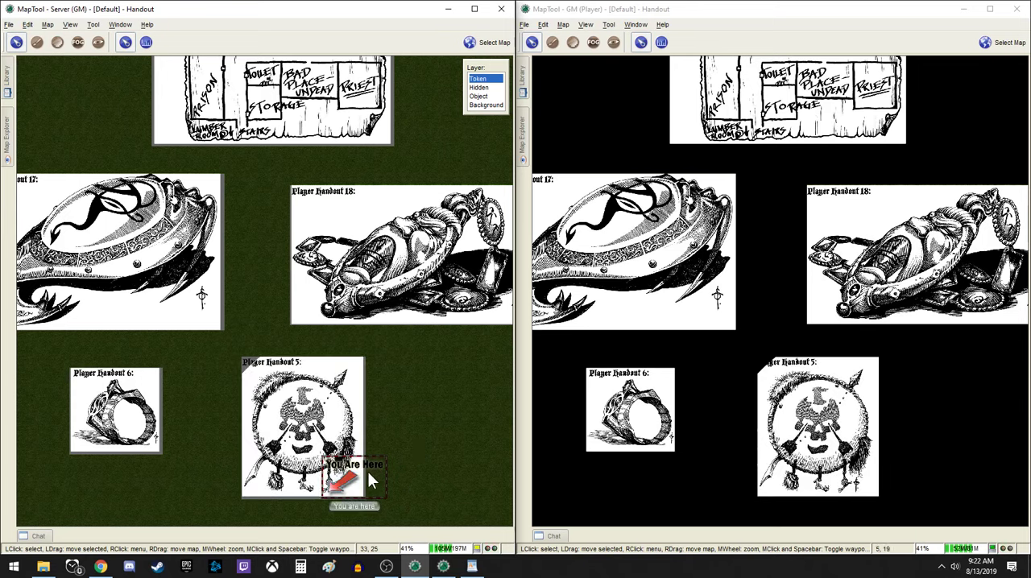
{"action": "left_click_drag", "start_coordinate": [368, 478], "coordinate": [343, 465]}
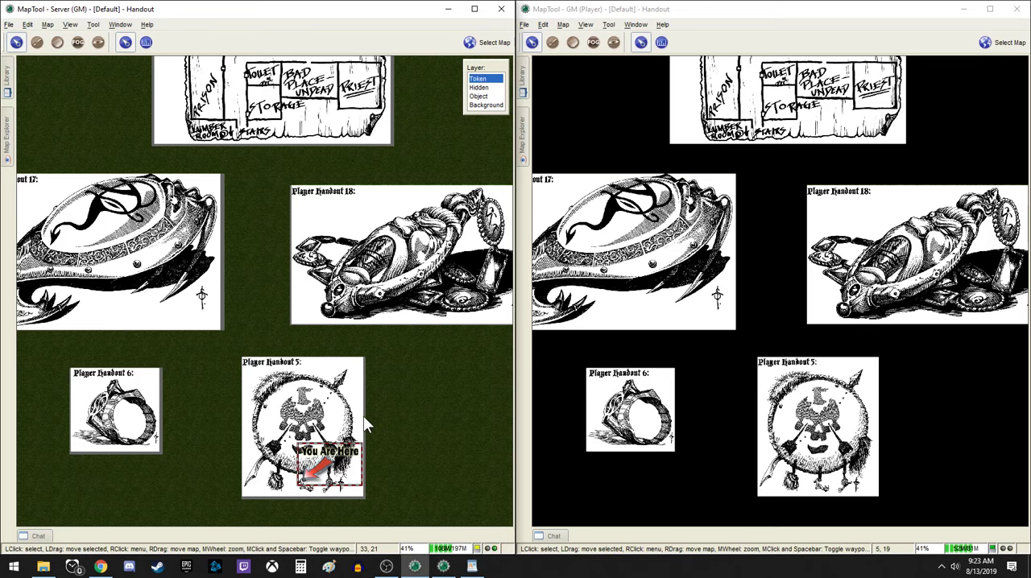
{"action": "left_click", "coordinate": [391, 409]}
In the player window, place the Information marker from the library on Player Handout 10, beside the Prison room
{"action": "left_click", "coordinate": [667, 304]}
{"action": "left_click_drag", "start_coordinate": [667, 305], "coordinate": [712, 349]}
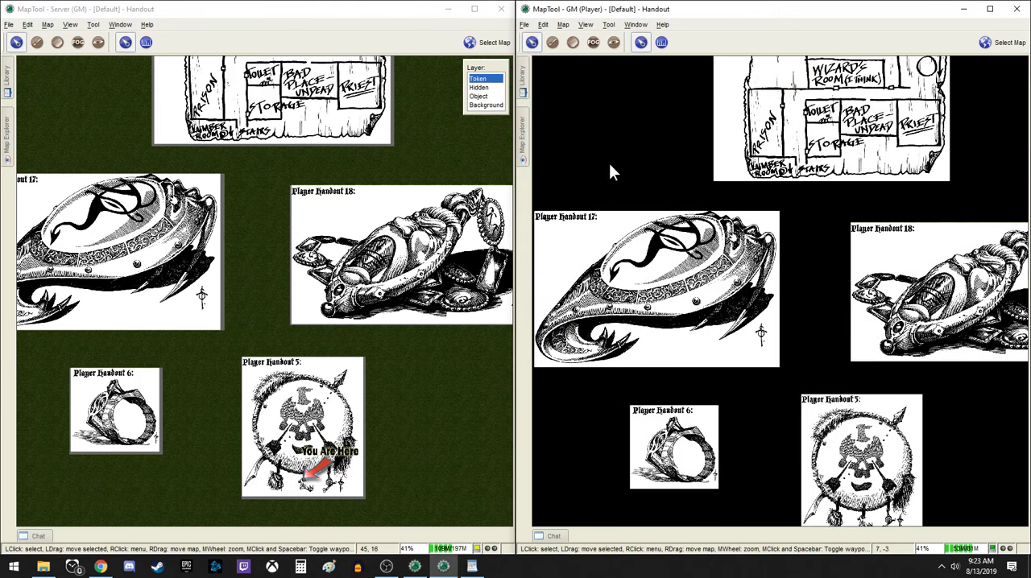
{"action": "left_click", "coordinate": [524, 78]}
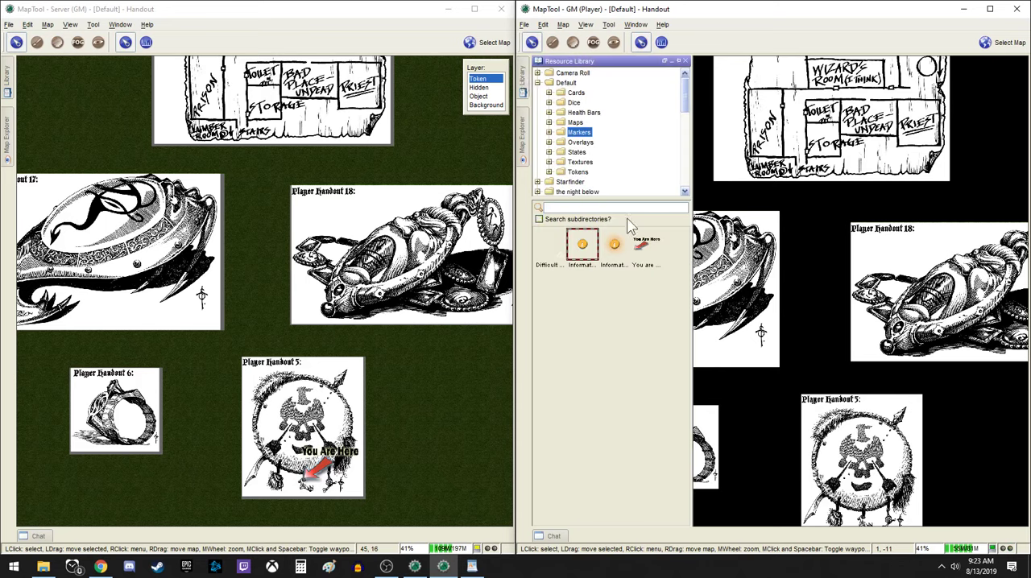
{"action": "left_click_drag", "start_coordinate": [585, 252], "coordinate": [737, 117]}
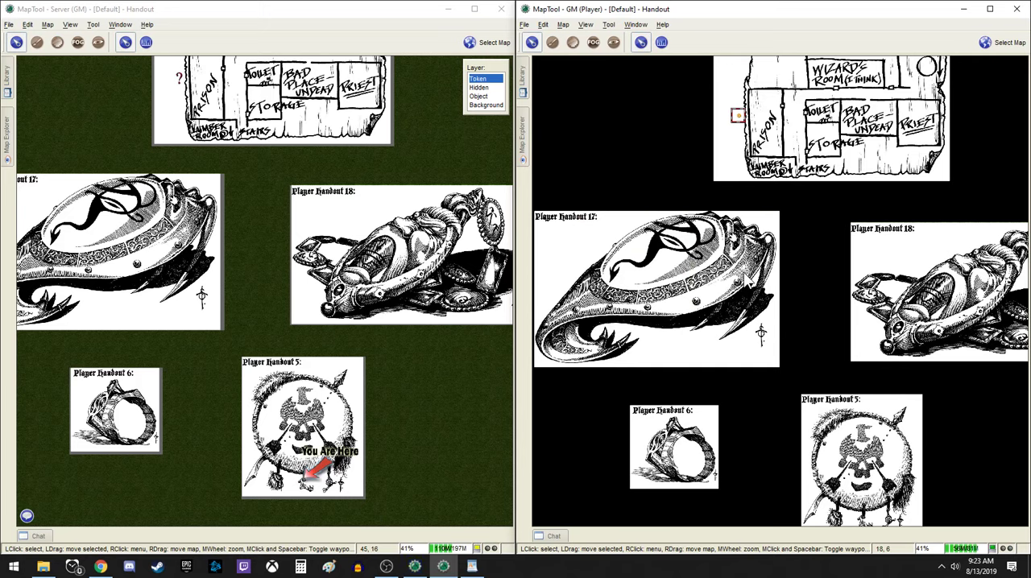
Bring Player Handout 10 into view and rename its Information token "Found under Tapestry" from the player window
{"action": "left_click_drag", "start_coordinate": [436, 148], "coordinate": [430, 287]}
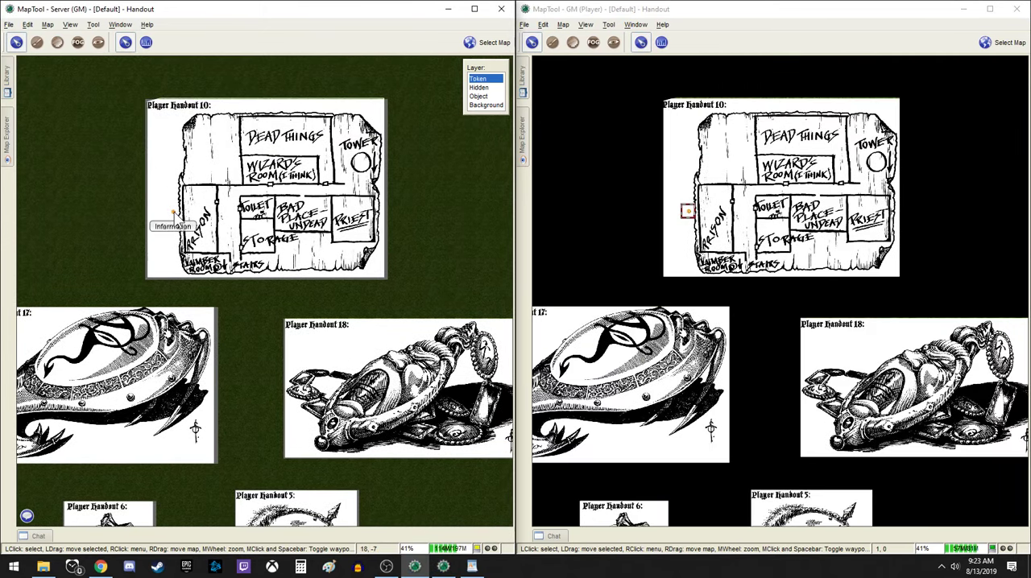
{"action": "double_click", "coordinate": [686, 212]}
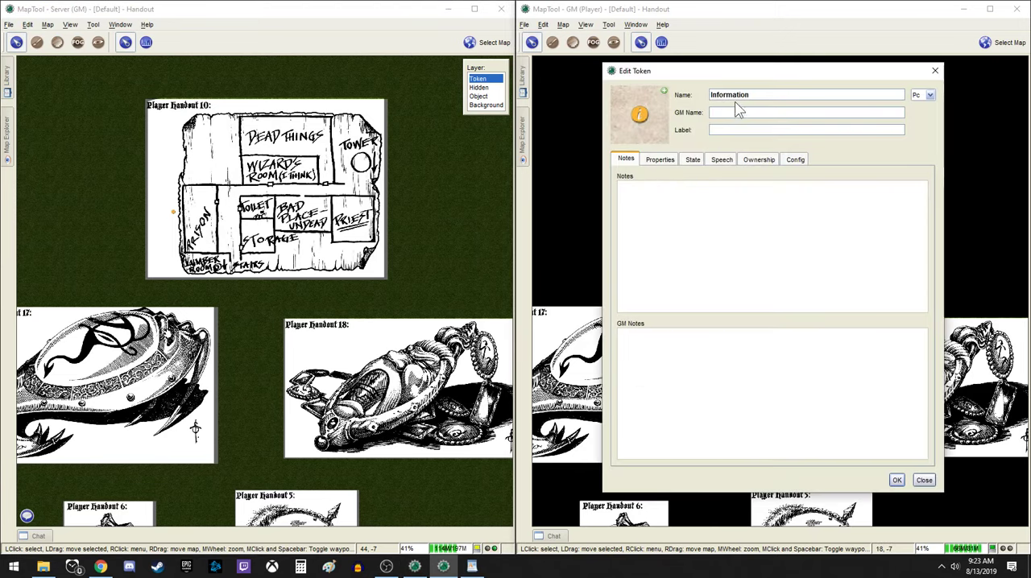
{"action": "key", "text": "ctrl+a"}
{"action": "type", "text": "Found under Tapestry"}
Add a note to the information token saying which character found the map under a tapestry, and save the token
{"action": "left_click", "coordinate": [724, 255]}
{"action": "type", "text": "Barian foun"}
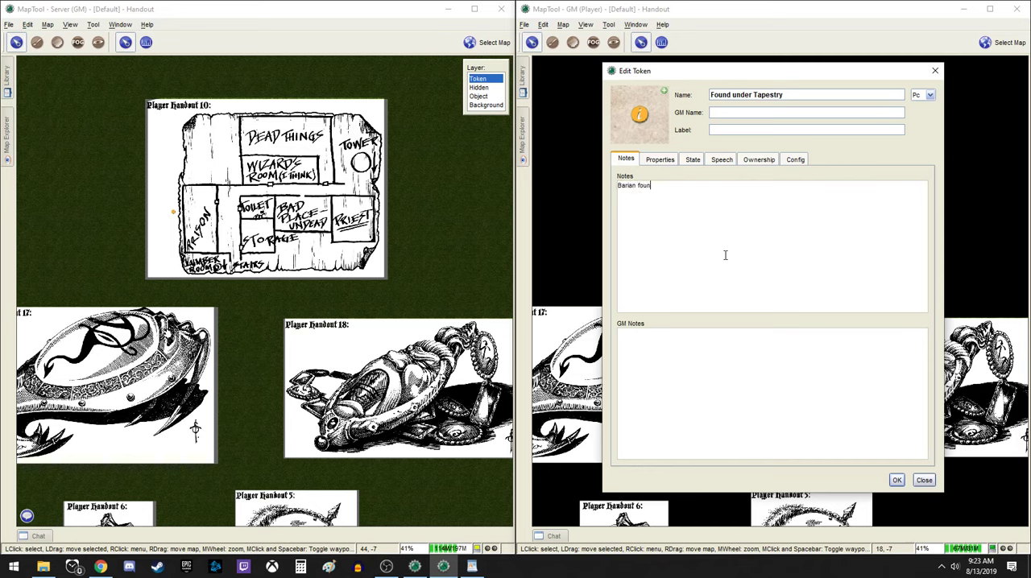
{"action": "type", "text": "d the map under a tapestry"}
{"action": "left_click", "coordinate": [895, 480]}
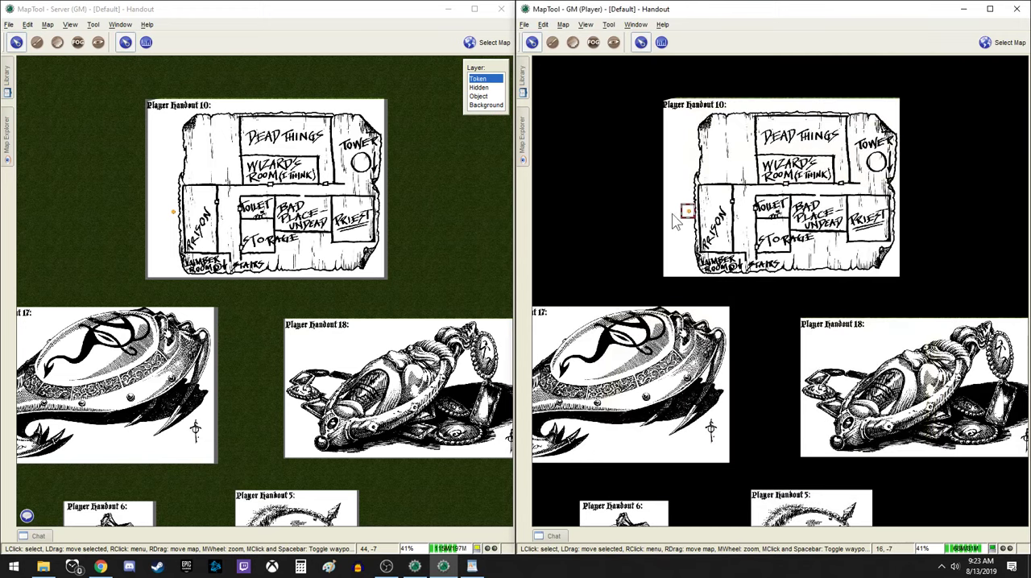
Reopen the "Found under Tapestry" token in the player window to check its name and saved note
{"action": "mouse_move", "coordinate": [687, 212]}
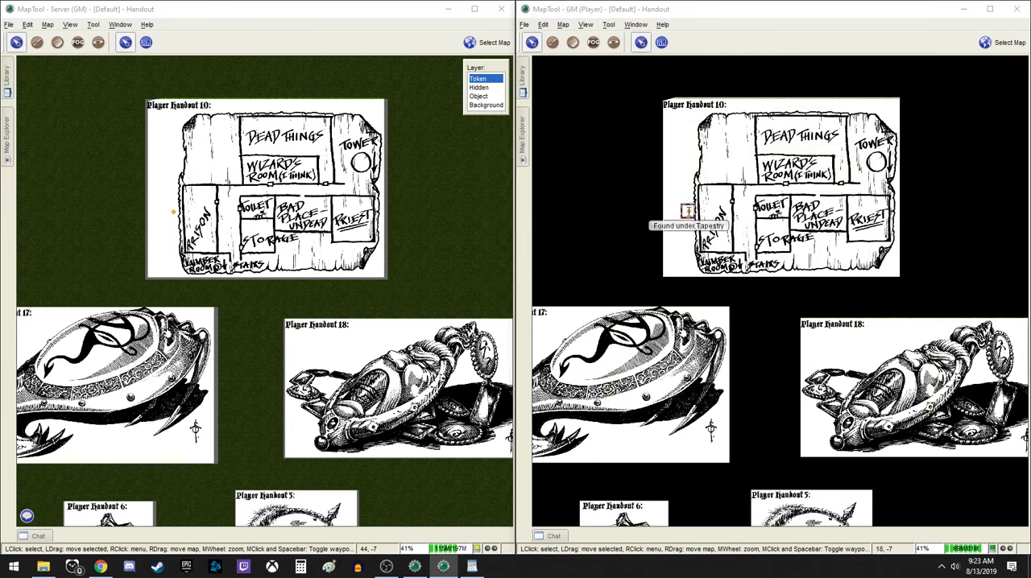
{"action": "double_click", "coordinate": [687, 212]}
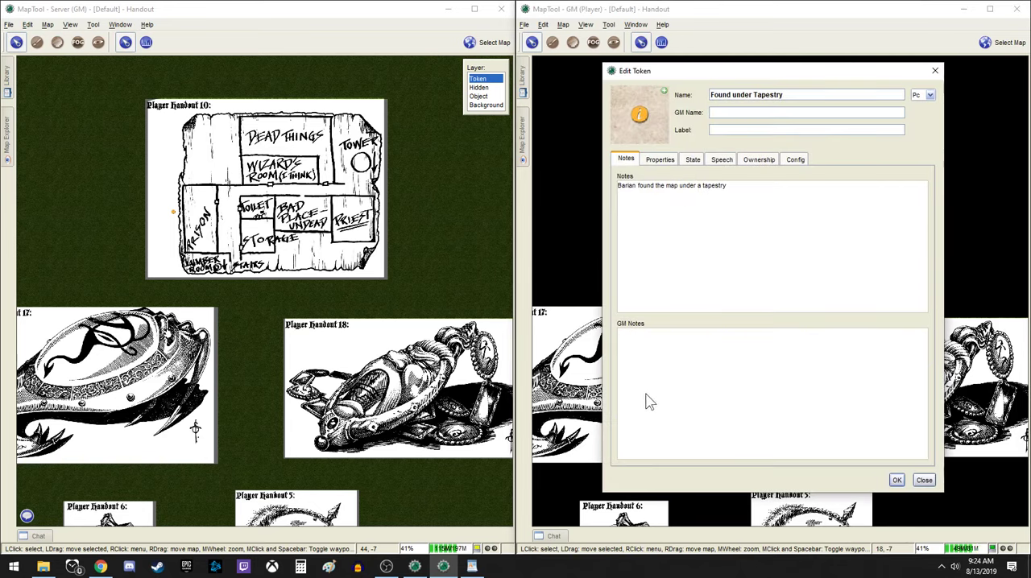
{"action": "left_click", "coordinate": [897, 480]}
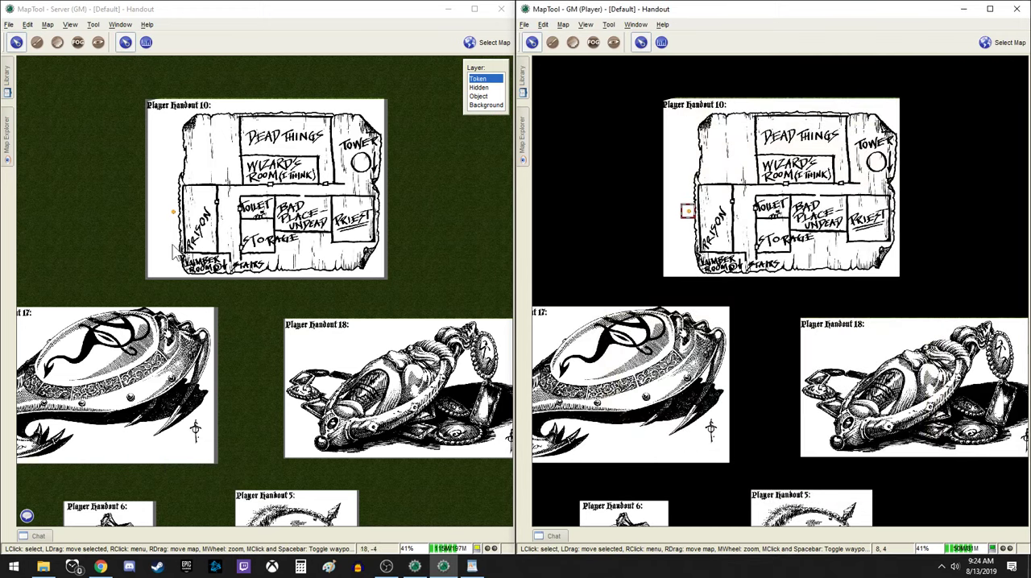
In the GM window, add the GM note "Pg 56 Map 3 Area 21" to the "Found under Tapestry" token and save it
{"action": "double_click", "coordinate": [174, 213]}
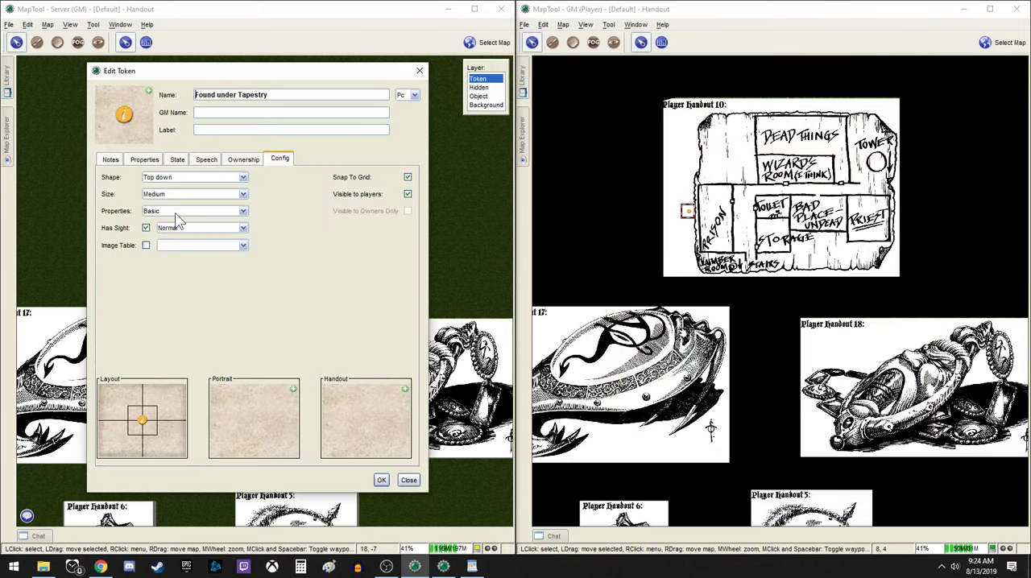
{"action": "left_click", "coordinate": [108, 161]}
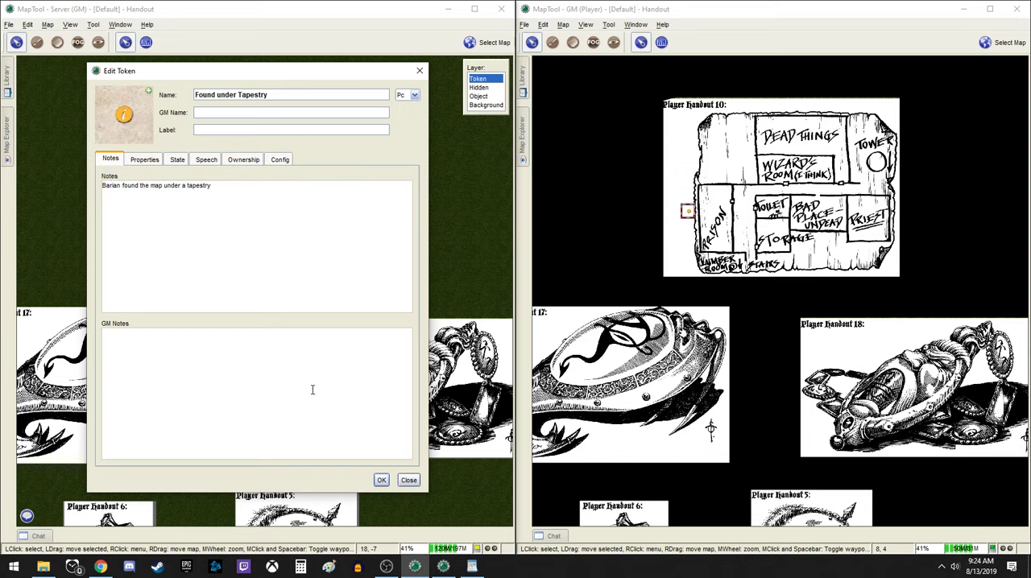
{"action": "type", "text": "g 56 Map 3 Area 21"}
{"action": "left_click", "coordinate": [380, 480]}
Check the "Found under Tapestry" token's GM notes in the player window and compare them with those in the GM window
{"action": "left_click", "coordinate": [671, 224]}
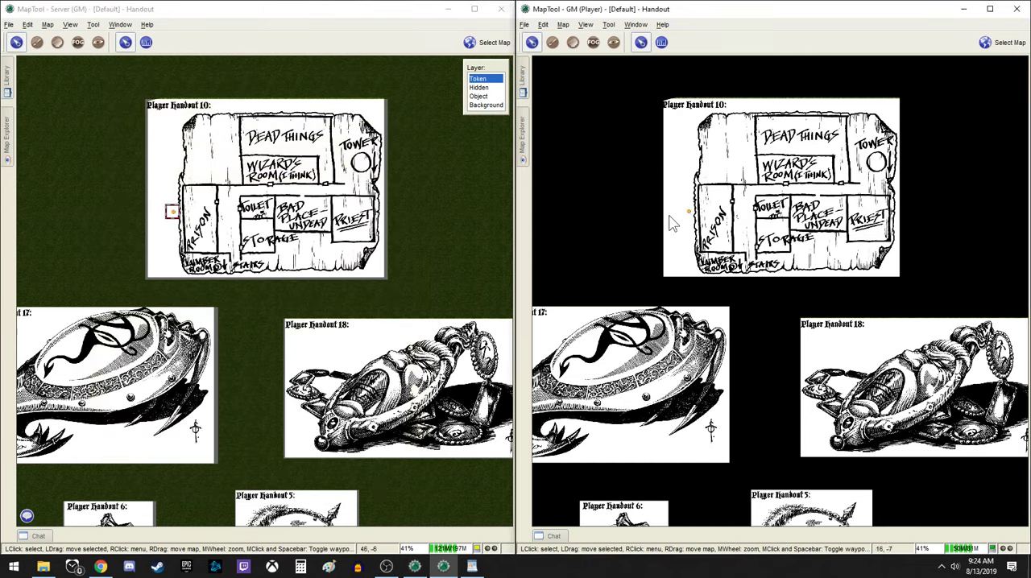
{"action": "double_click", "coordinate": [688, 212]}
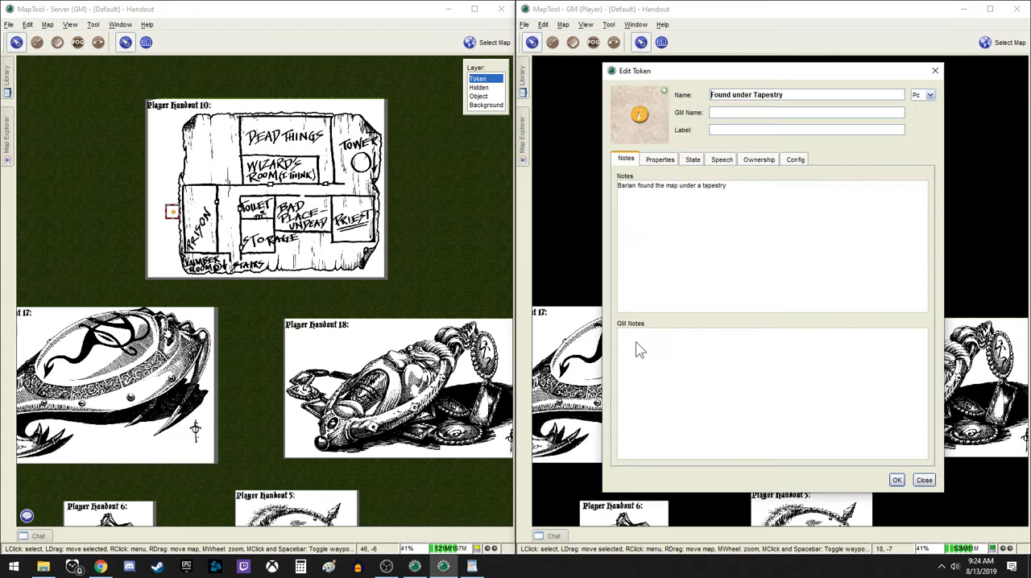
{"action": "left_click", "coordinate": [896, 480]}
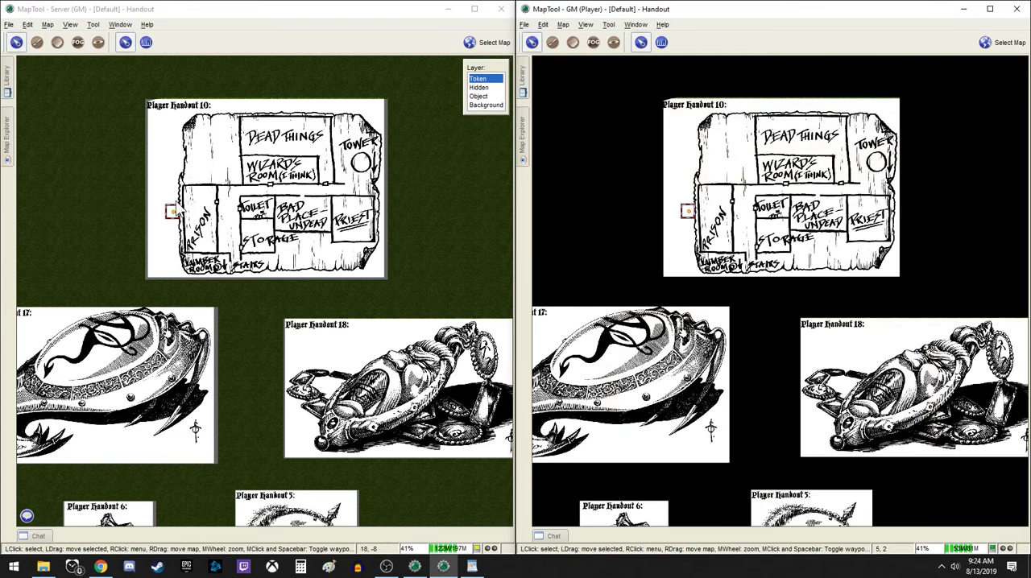
{"action": "double_click", "coordinate": [172, 212]}
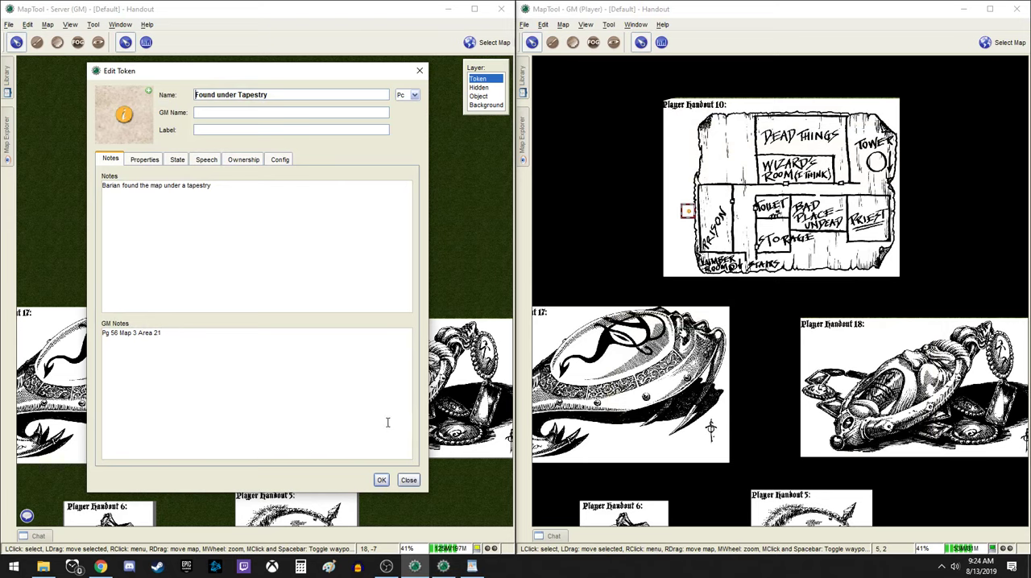
{"action": "left_click", "coordinate": [381, 481]}
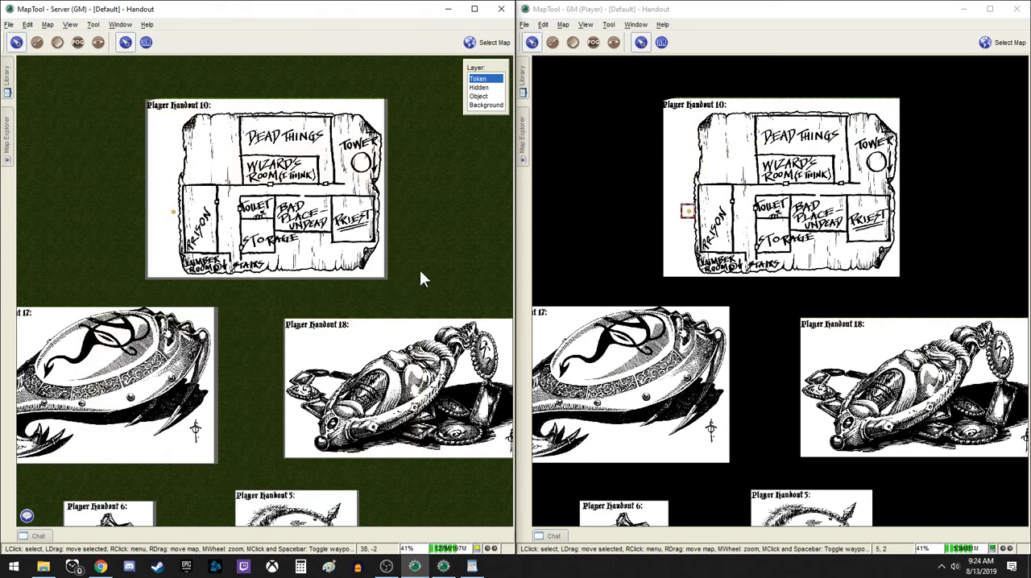